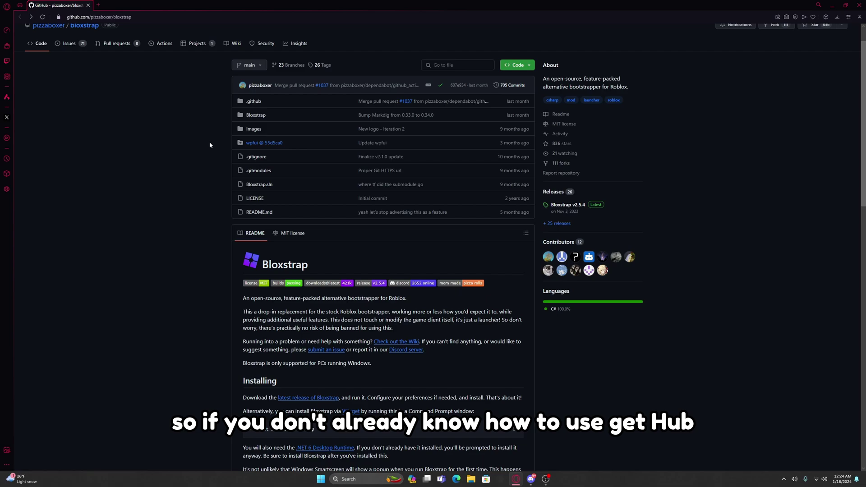
Download Bloxstrap-v2.5.4.exe from the repository's latest release to Downloads and launch it with its menu window maximized
scroll(212, 190, "down", 3)
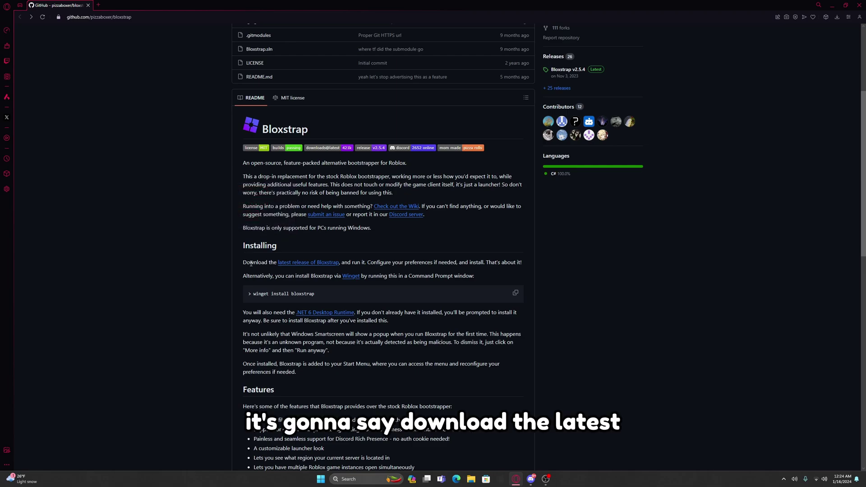
left_click(310, 267)
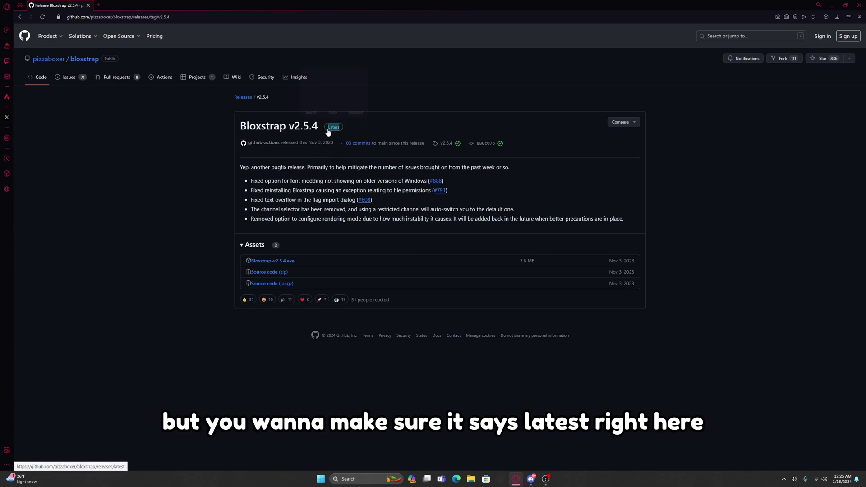
left_click(201, 197)
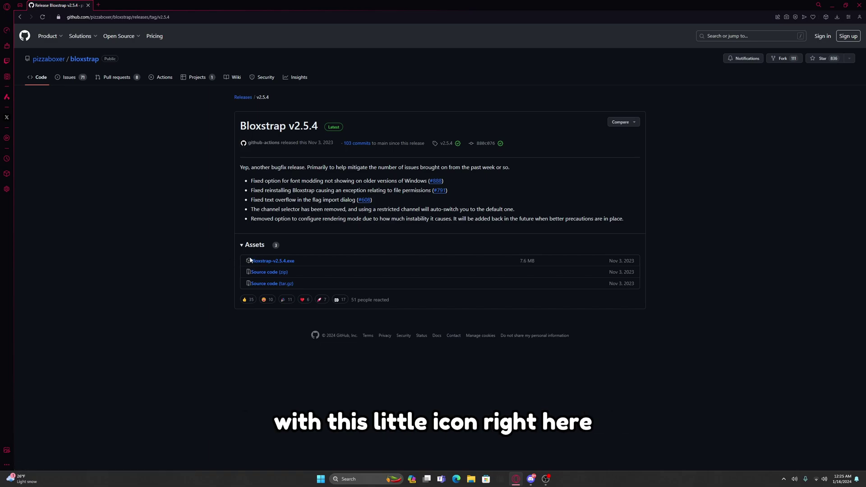
left_click(262, 265)
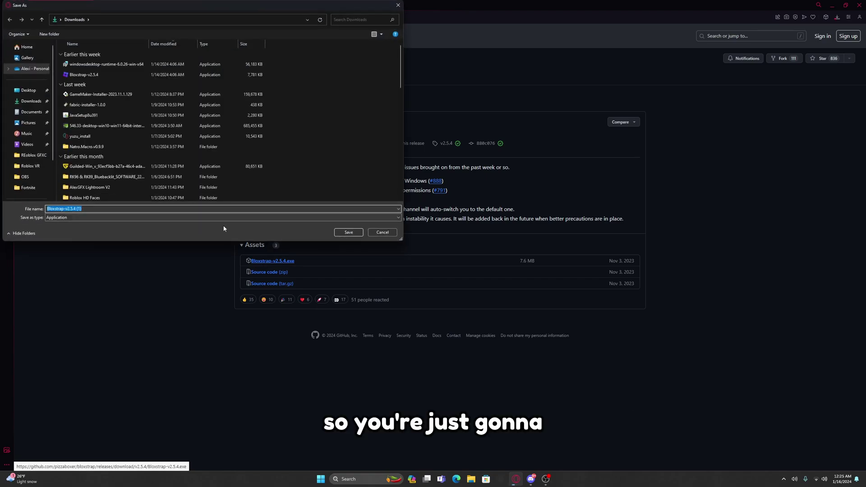
left_click(356, 233)
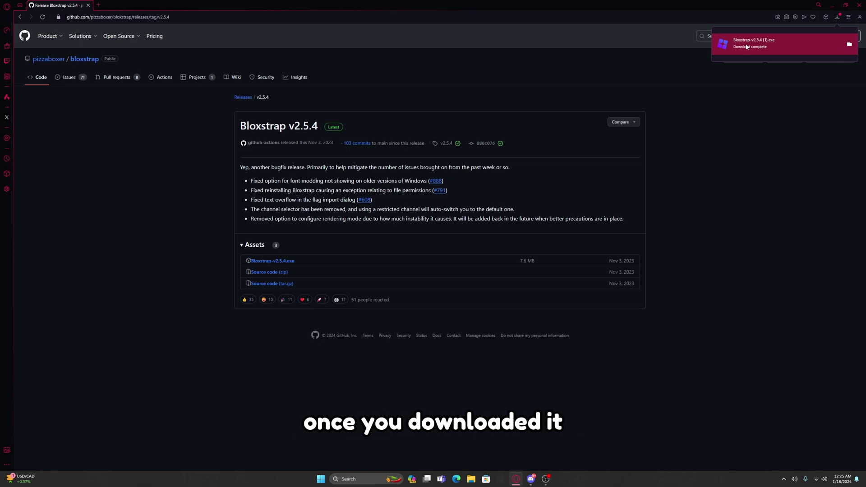
left_click(745, 46)
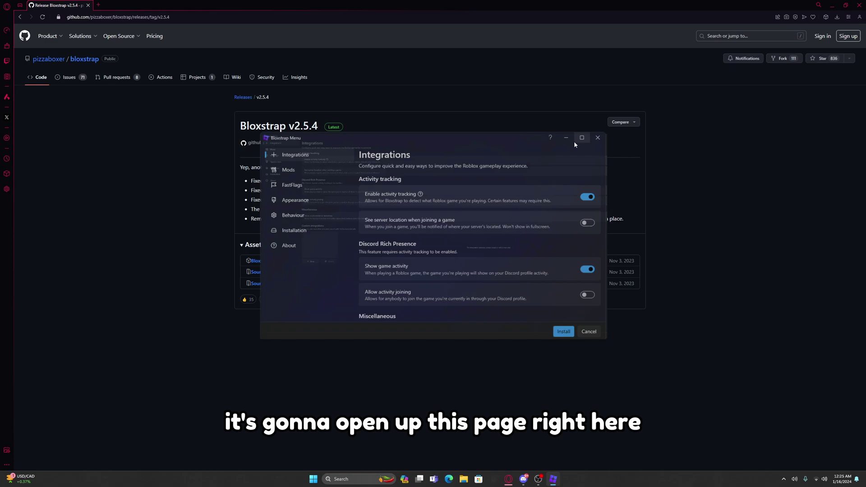
left_click(573, 142)
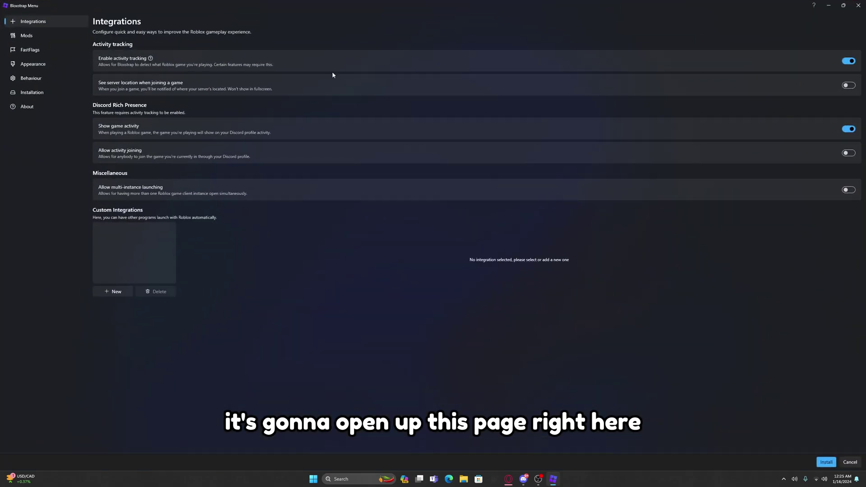
left_click(40, 79)
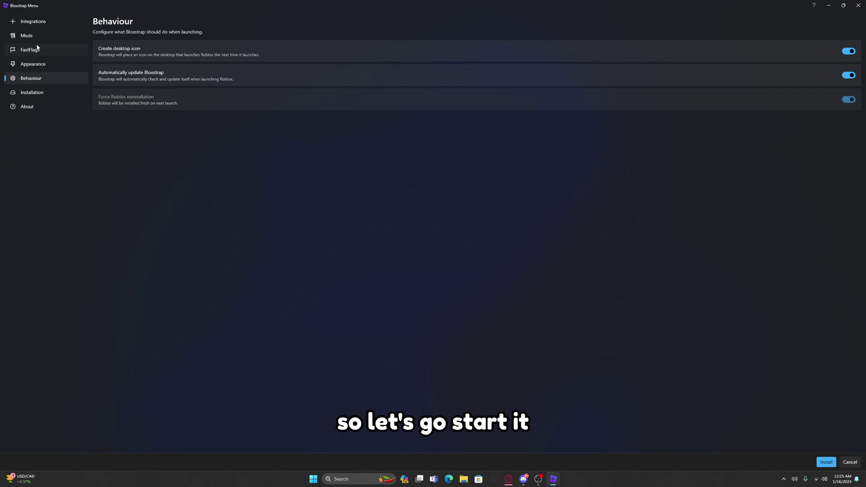
left_click(32, 22)
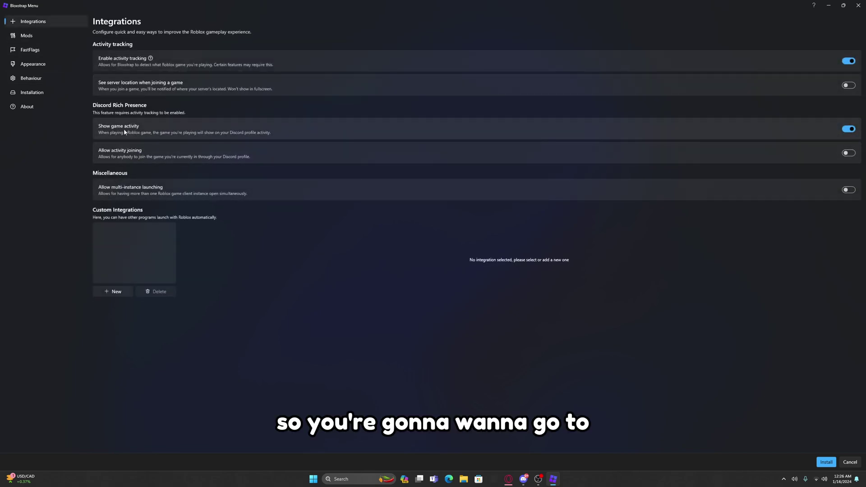
left_click(44, 39)
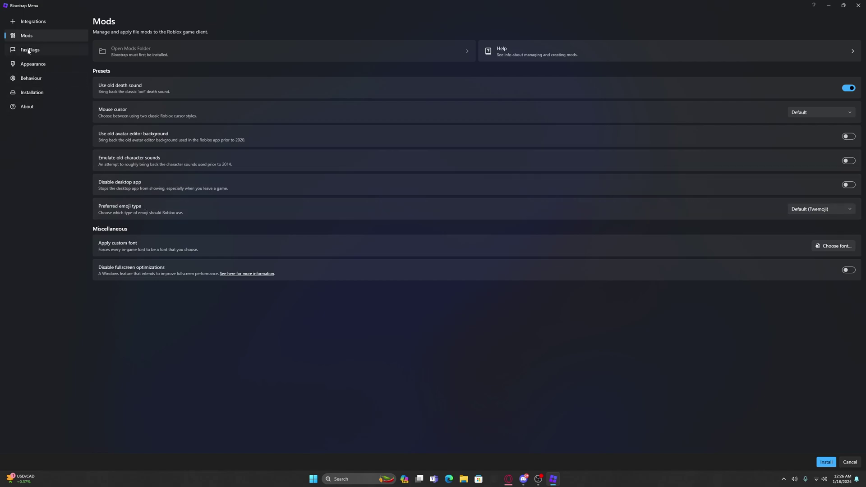
left_click(19, 24)
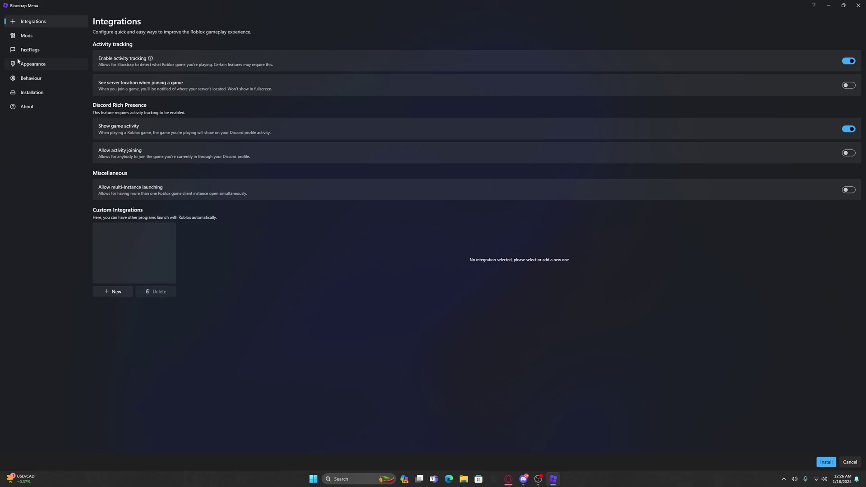
left_click(20, 50)
left_click(19, 79)
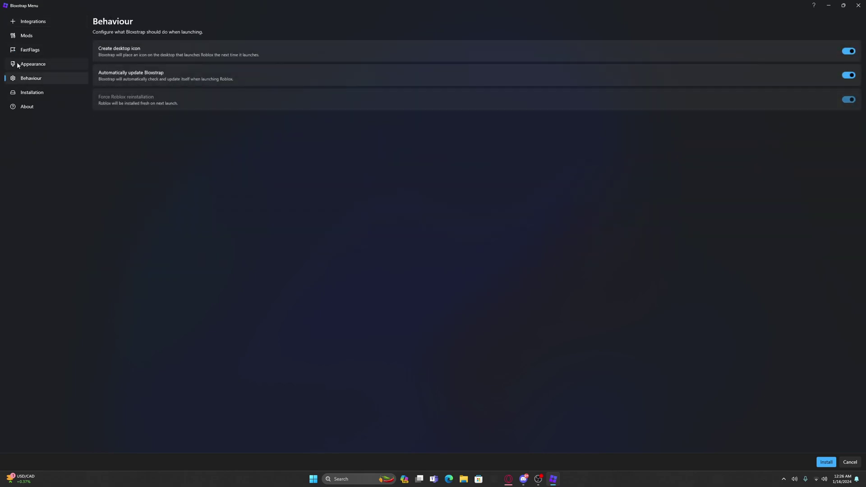
left_click(18, 66)
left_click(22, 79)
left_click(22, 66)
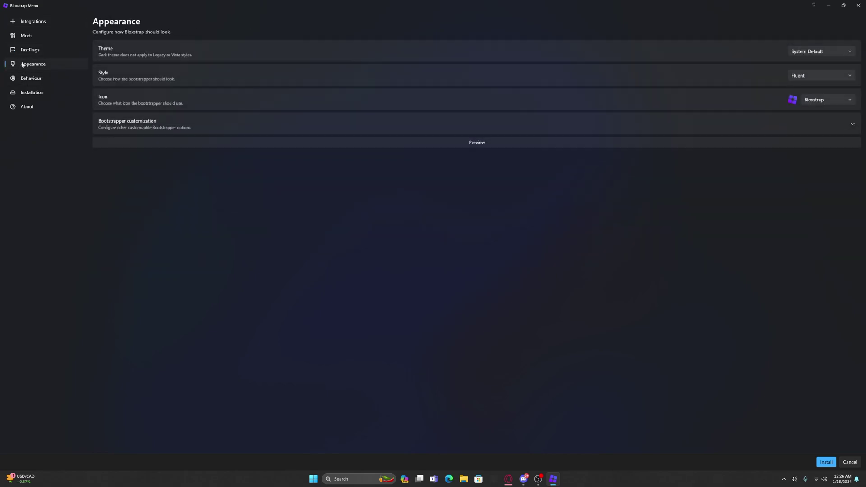
left_click(22, 79)
left_click(22, 92)
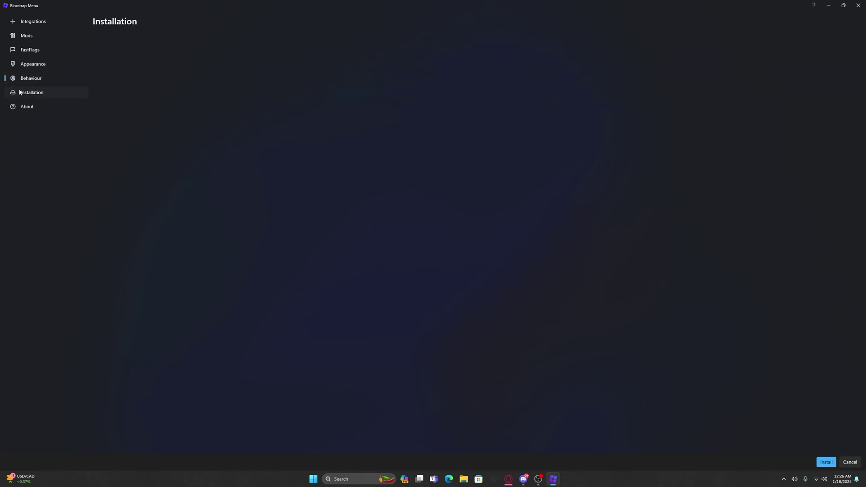
left_click(23, 66)
left_click(24, 50)
left_click(31, 22)
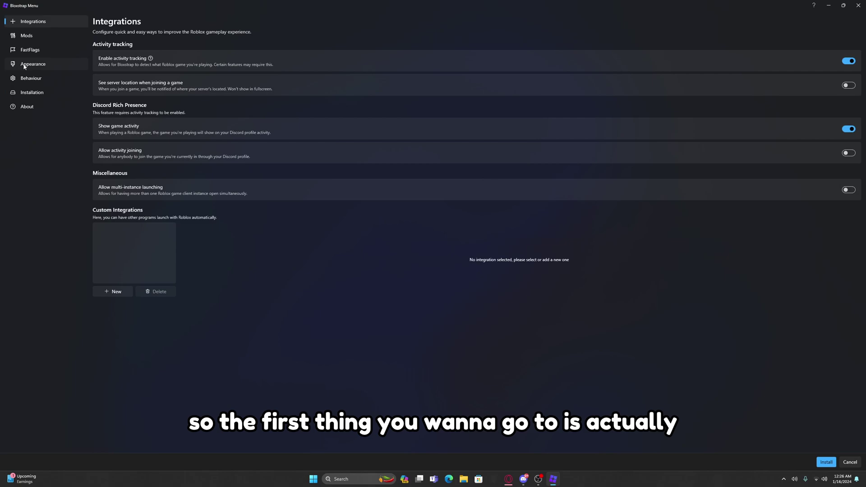
Set the framerate limit in the FastFlags presets to 9999
left_click(23, 51)
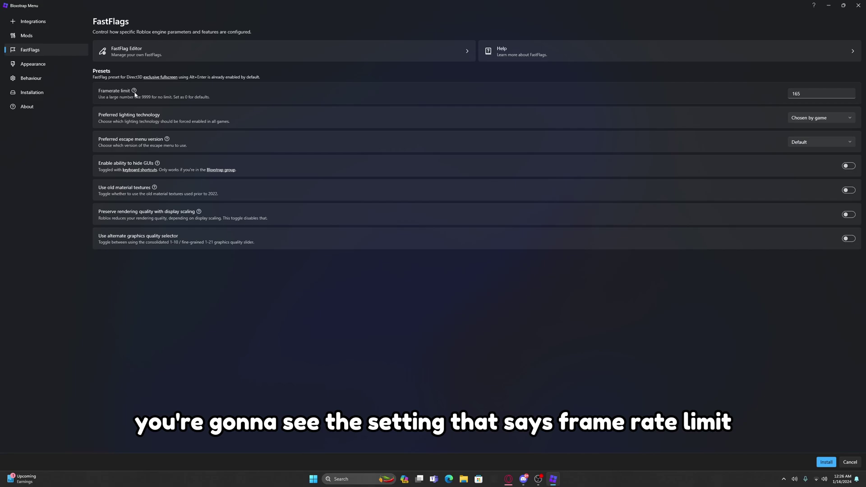
left_click(803, 95)
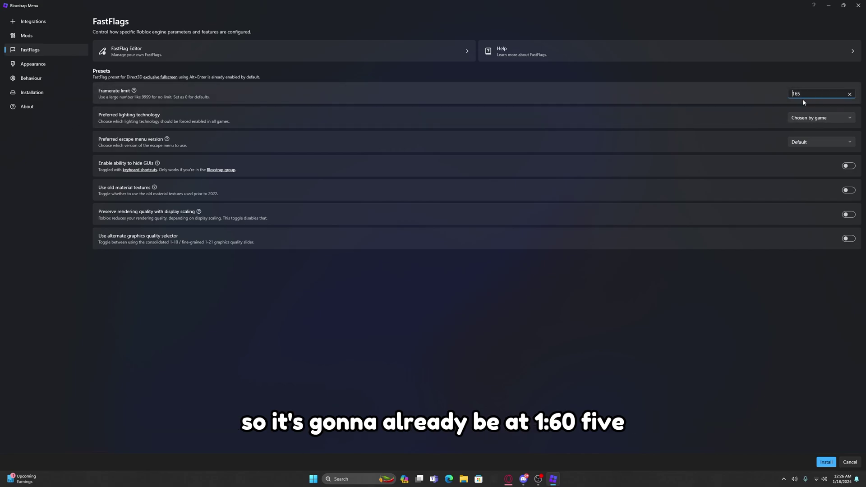
double_click(801, 94)
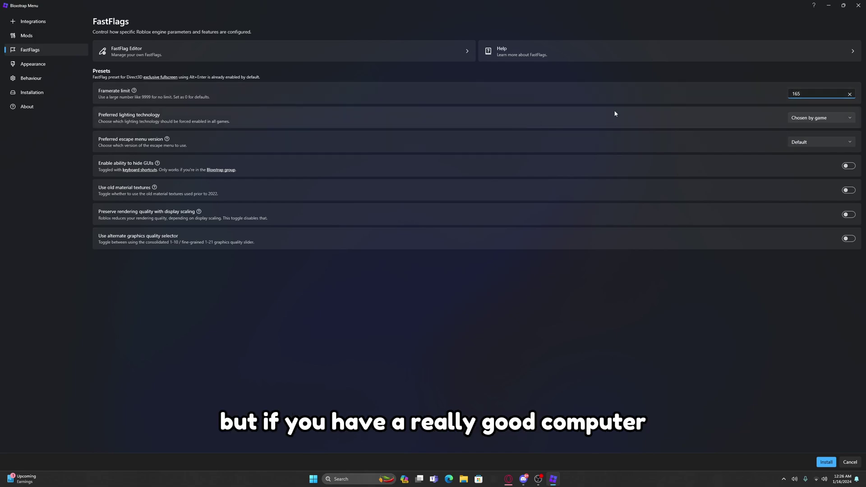
double_click(788, 95)
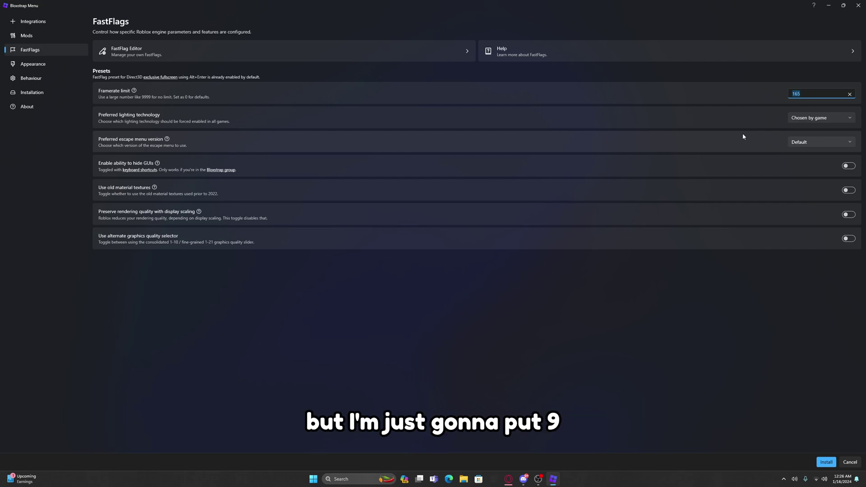
type("9999")
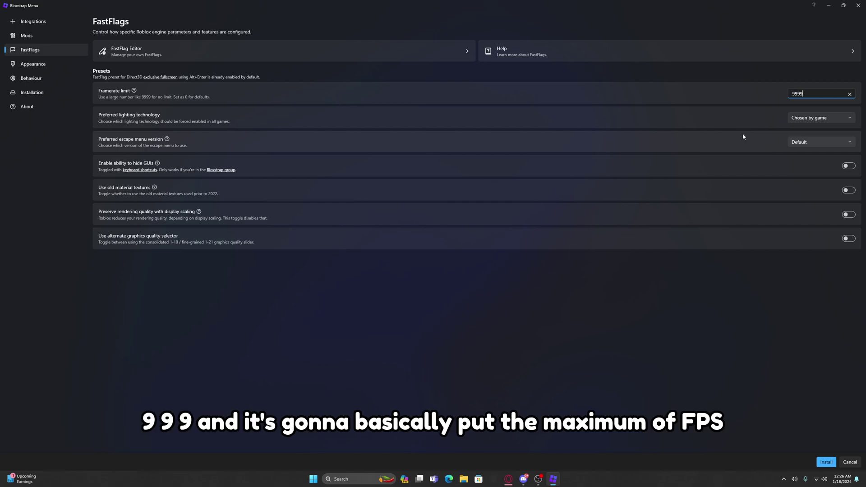
left_click(760, 342)
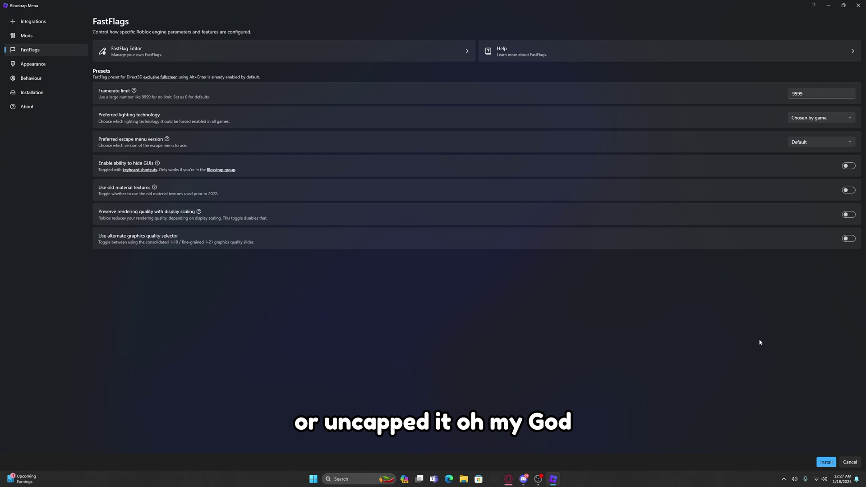
Change the FastFlags framerate limit back to 165
left_click(20, 22)
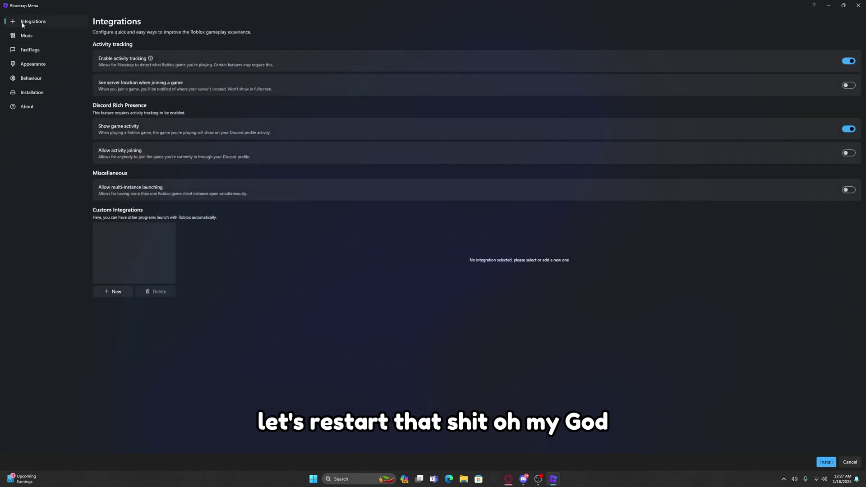
left_click(16, 51)
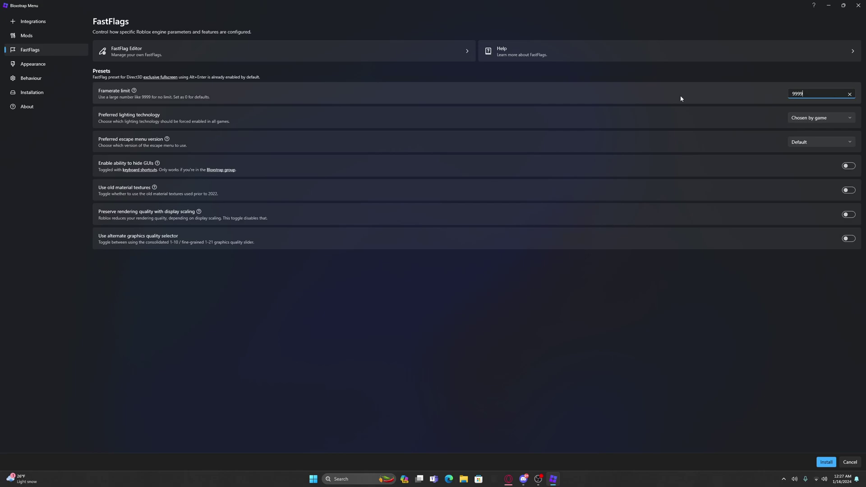
key("BackSpace")
key("BackSpace")
key("BackSpace")
key("BackSpace")
type("2")
key("BackSpace")
type("265")
key("BackSpace")
key("BackSpace")
type("165")
left_click(476, 288)
left_click(27, 22)
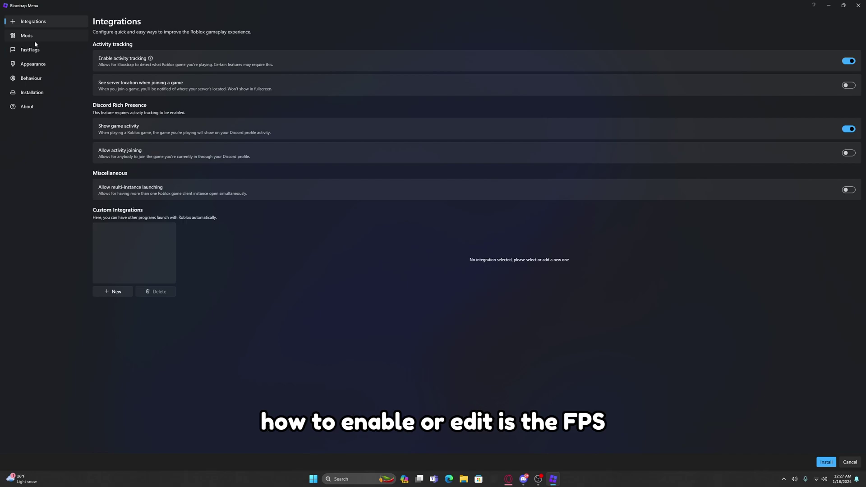
left_click(35, 65)
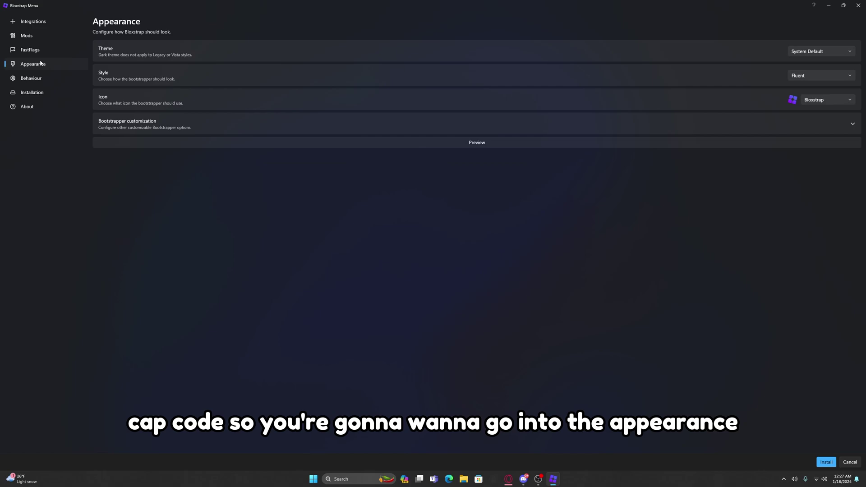
left_click(25, 20)
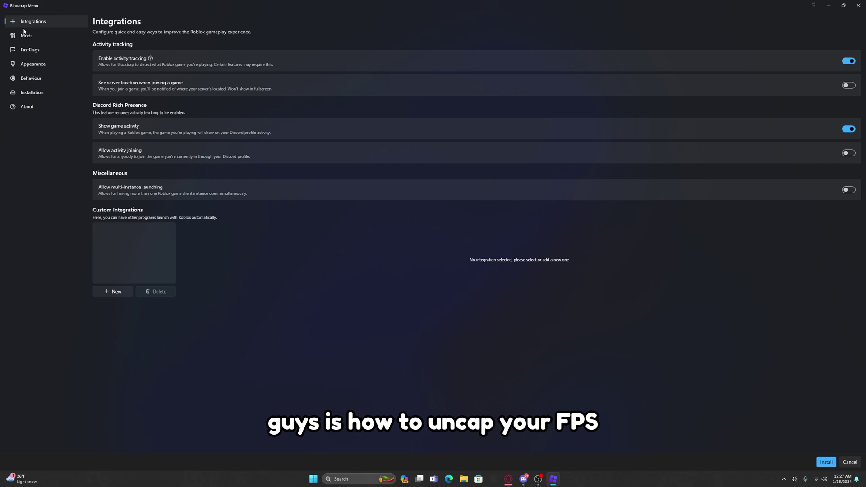
Uncap the frame rate by setting the FastFlags framerate limit to 9999
left_click(27, 51)
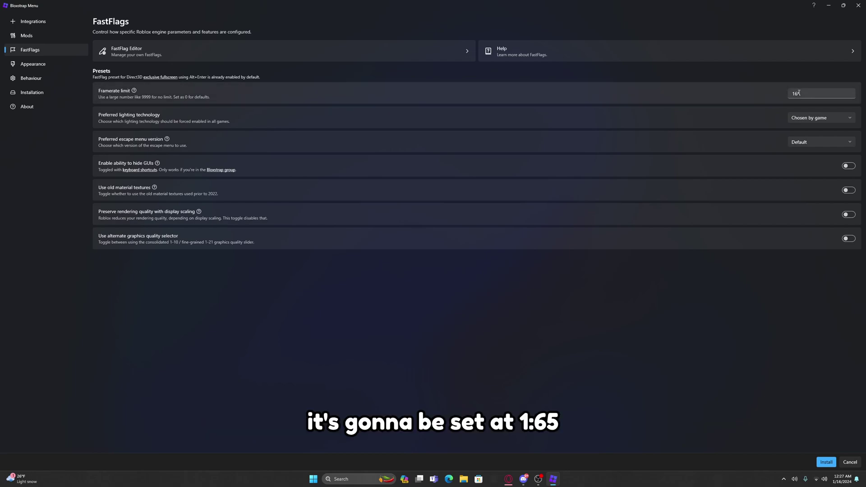
left_click_drag(805, 95, 776, 102)
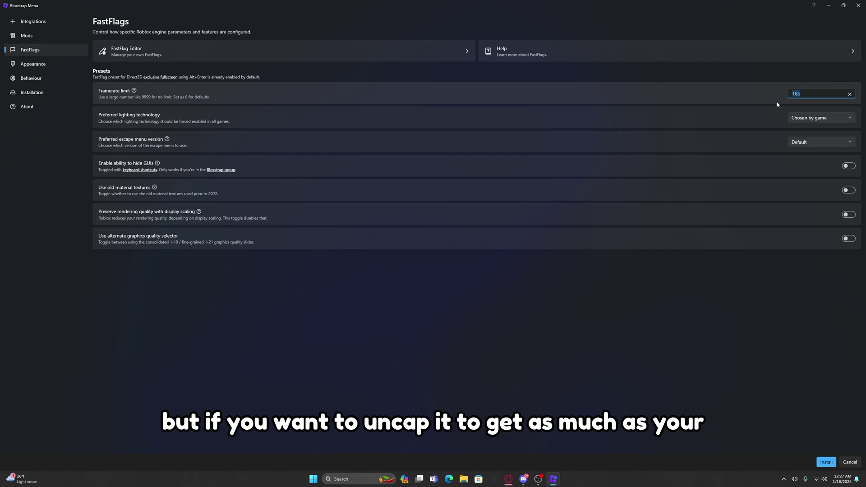
type("9999")
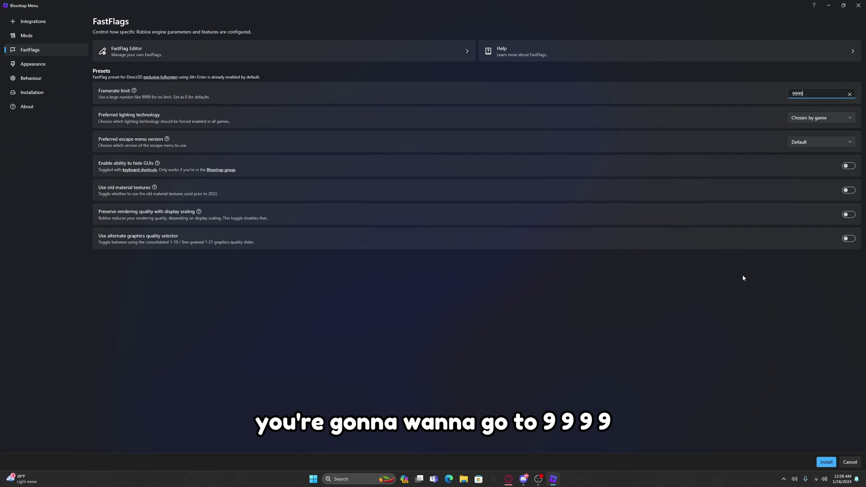
left_click(292, 157)
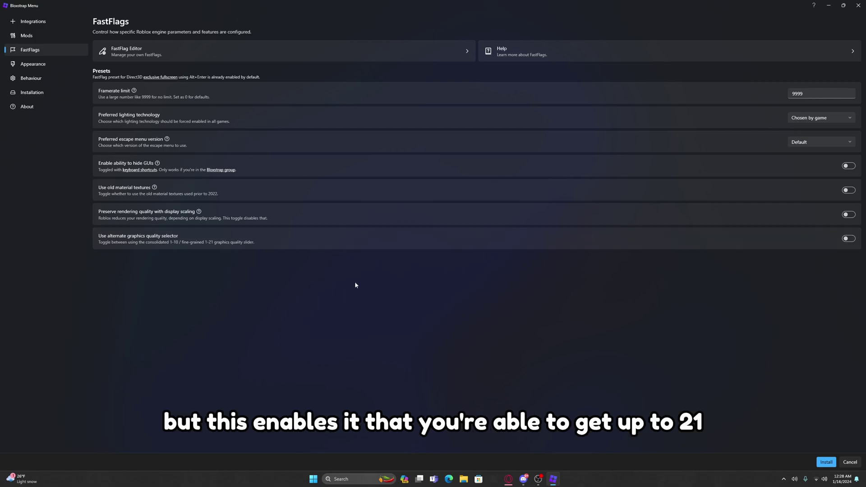
Enable the alternate graphics quality selector and the preserving of rendering quality with display scaling
left_click(849, 238)
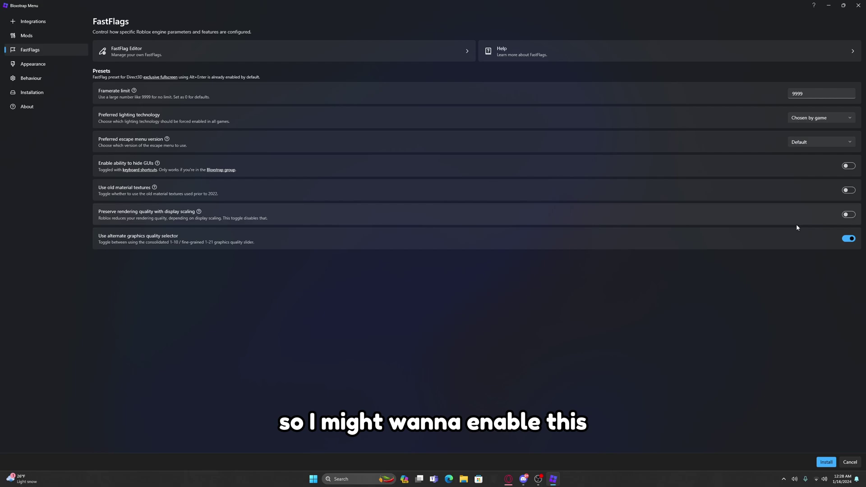
left_click(852, 215)
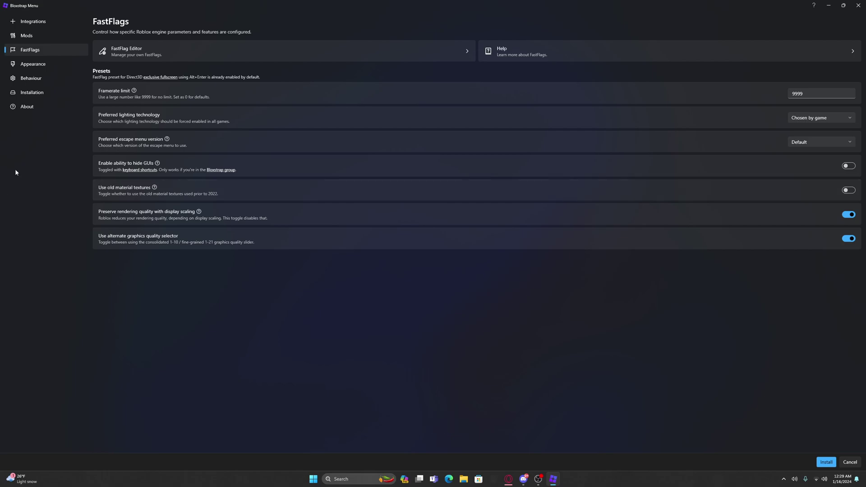
Set the mouse cursor preset in the Mods settings to 2013 (Angular)
left_click(12, 36)
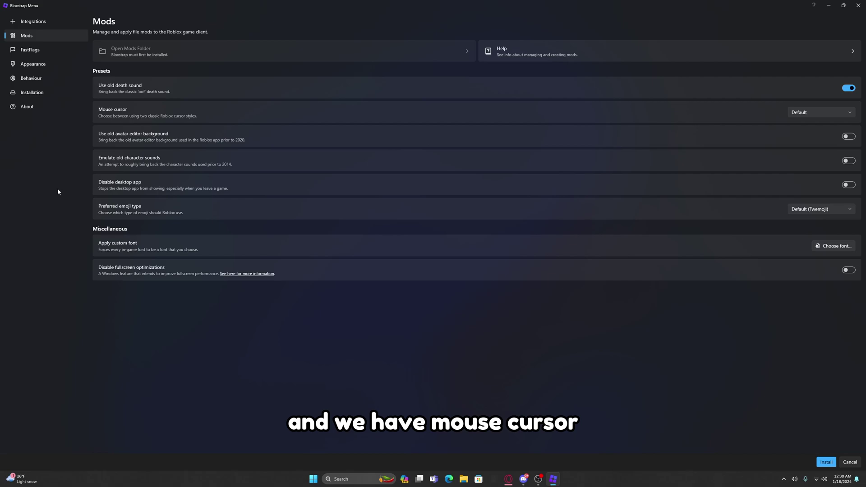
left_click(833, 113)
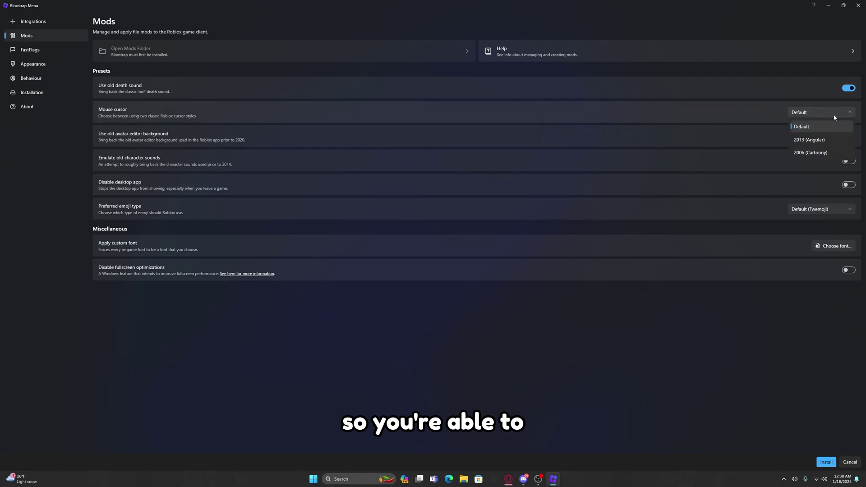
left_click(802, 144)
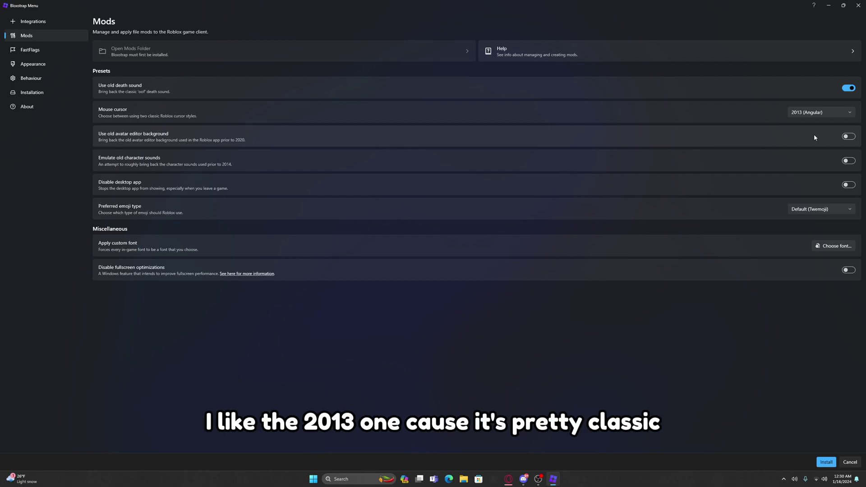
Keep the mouse cursor preset at 2013 (Angular) and enable the old avatar editor background
left_click(827, 114)
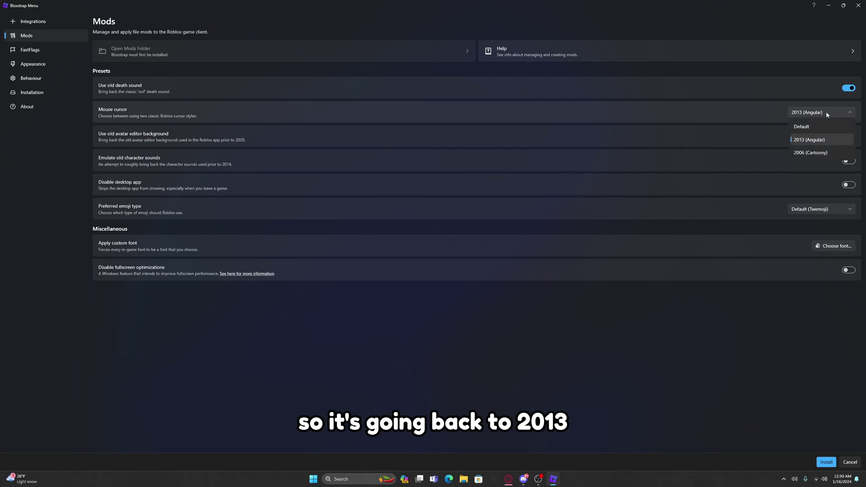
left_click(811, 141)
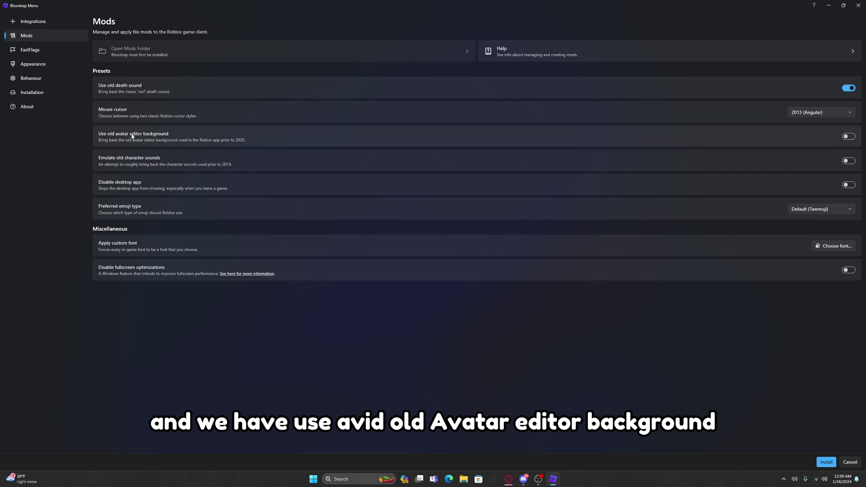
left_click(849, 136)
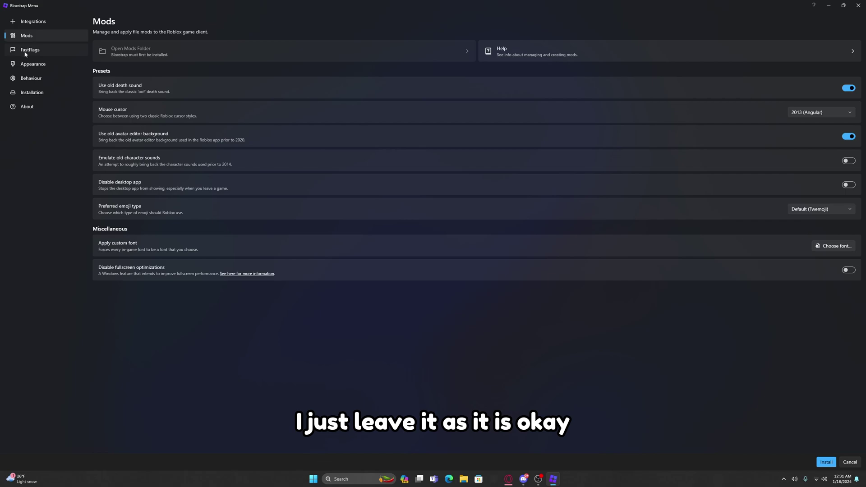
Try the Light theme in the Appearance settings and restore System Default
left_click(34, 64)
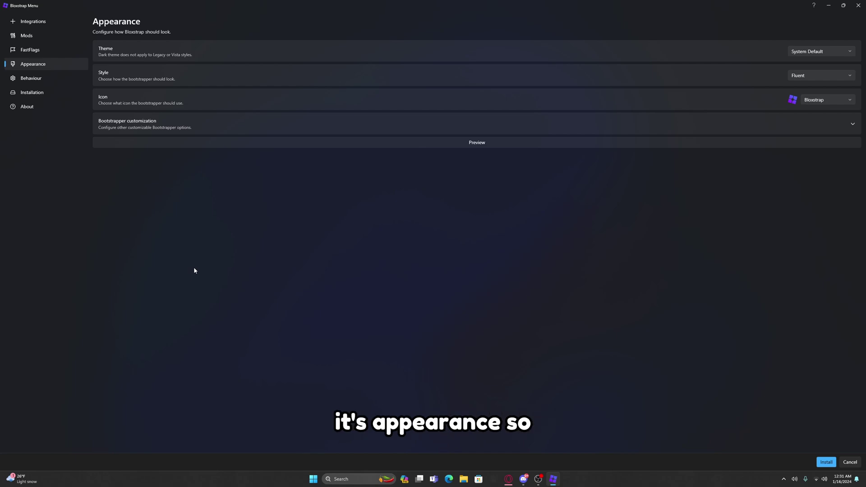
left_click(820, 54)
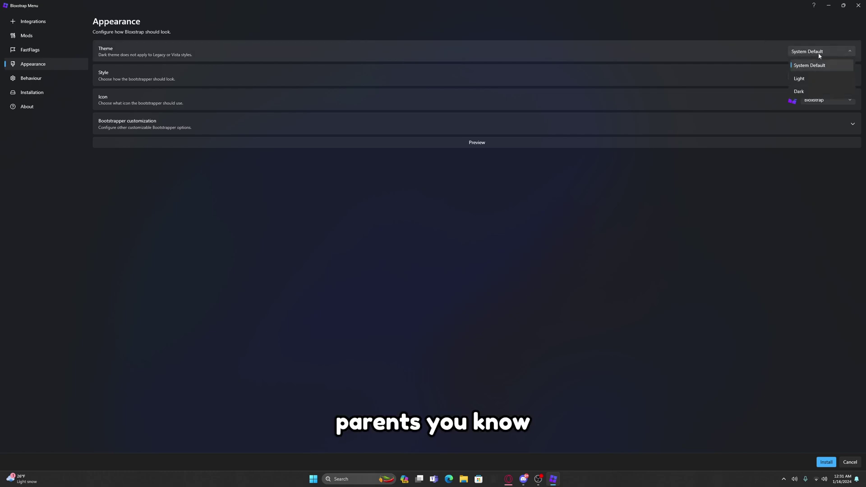
left_click(800, 80)
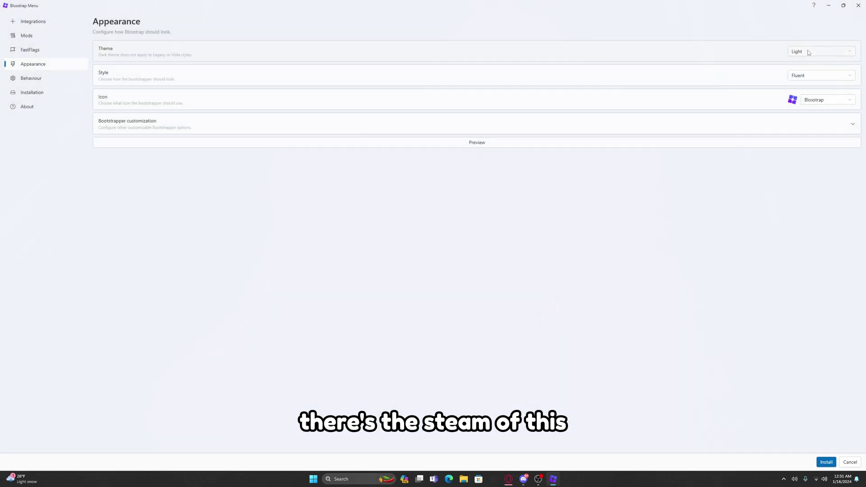
left_click(810, 54)
left_click(802, 66)
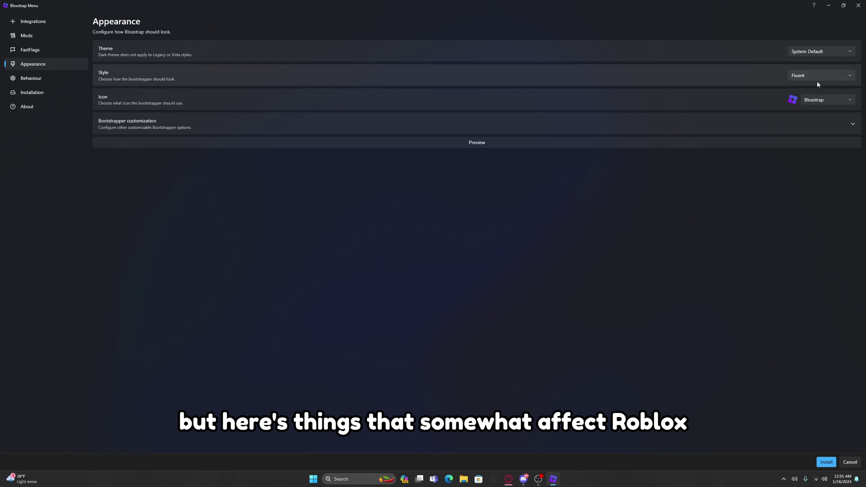
Try several older Roblox logos as the bootstrapper icon, including 2022, 2019 and 2017
left_click(821, 100)
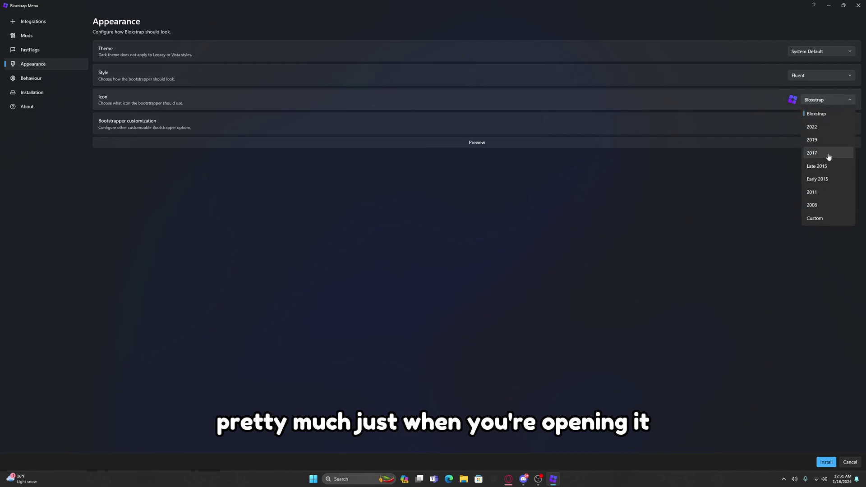
left_click(829, 157)
left_click(819, 100)
left_click(813, 126)
left_click(819, 100)
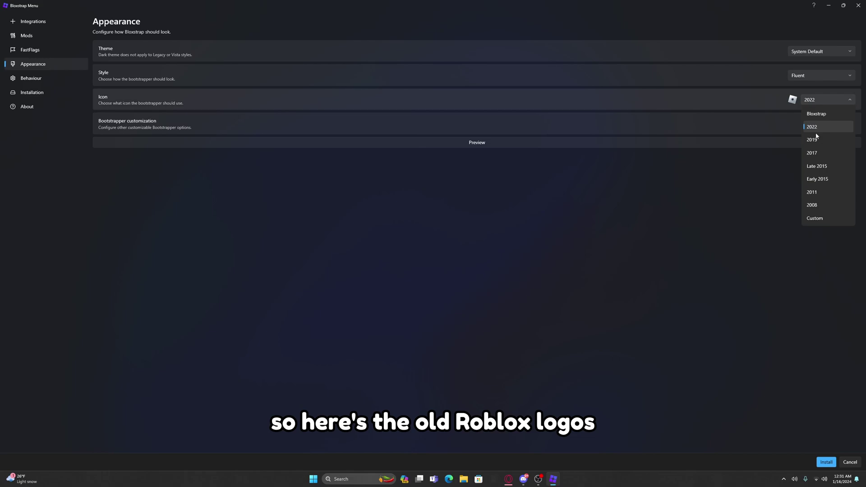
left_click(814, 140)
left_click(821, 102)
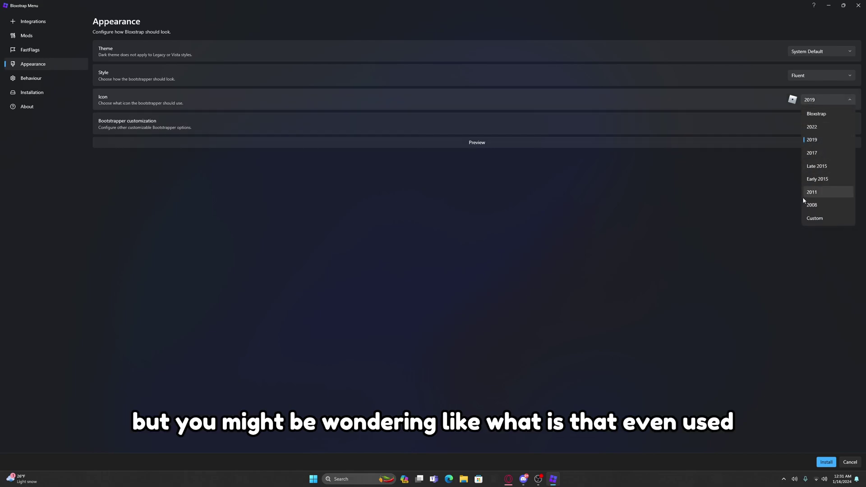
left_click(803, 196)
left_click(835, 99)
left_click(827, 153)
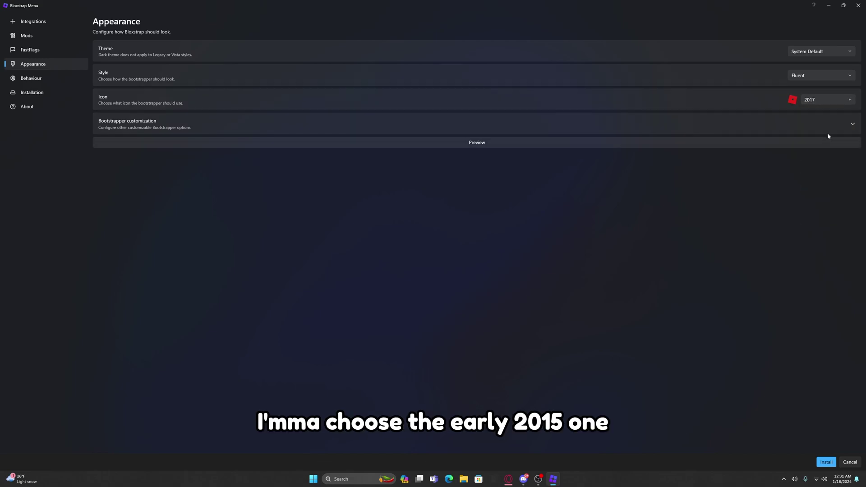
Set the bootstrapper icon to Late 2015 and its style to Progress (~2014)
left_click(836, 98)
left_click(833, 167)
left_click(797, 80)
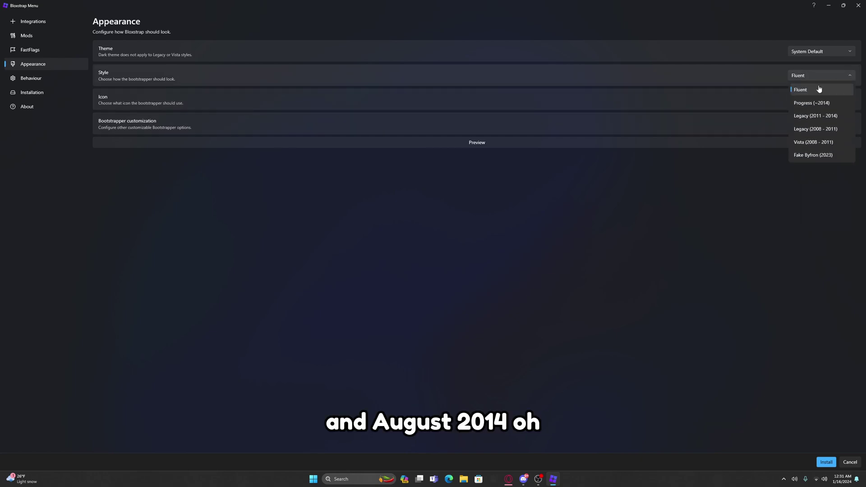
left_click(804, 104)
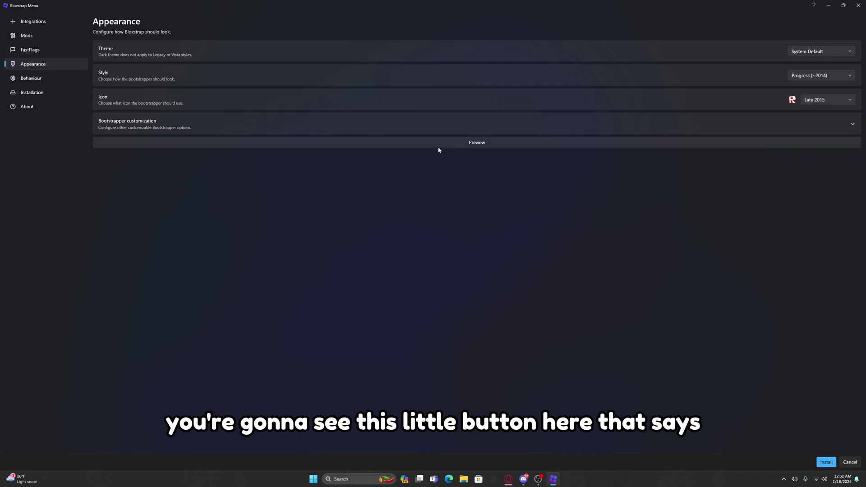
Preview the bootstrapper style, reselect the Late 2015 icon and preview the look again
left_click(483, 143)
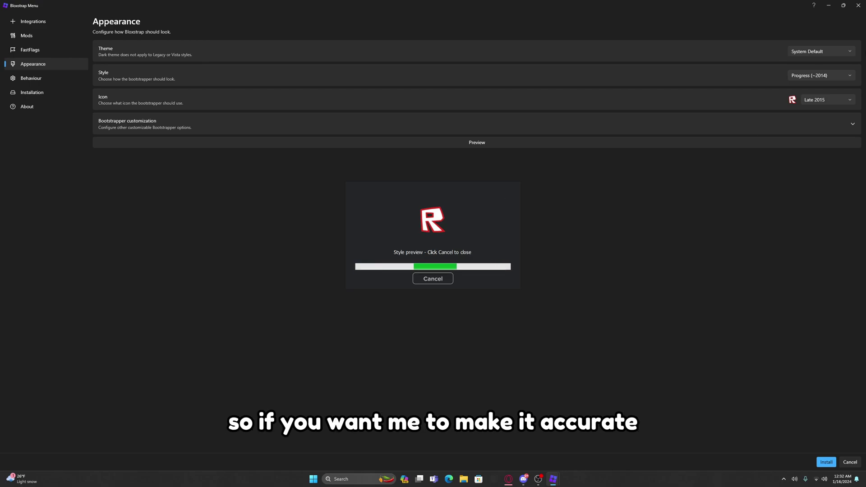
left_click(426, 279)
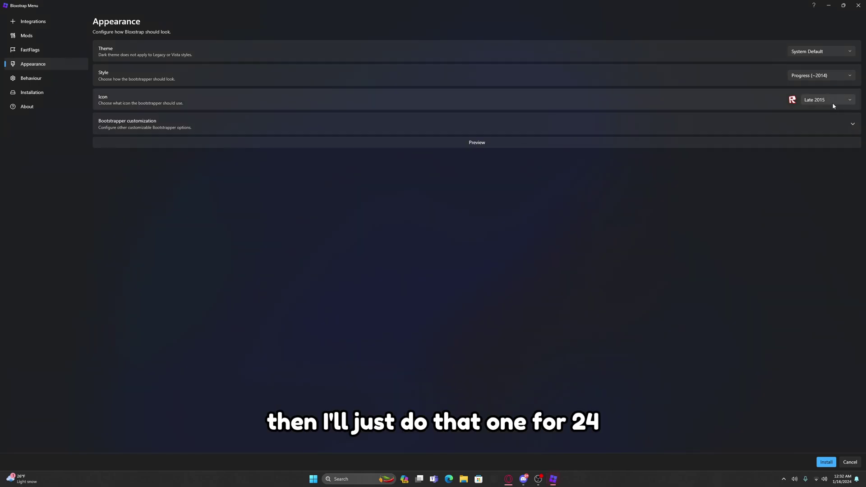
left_click(825, 100)
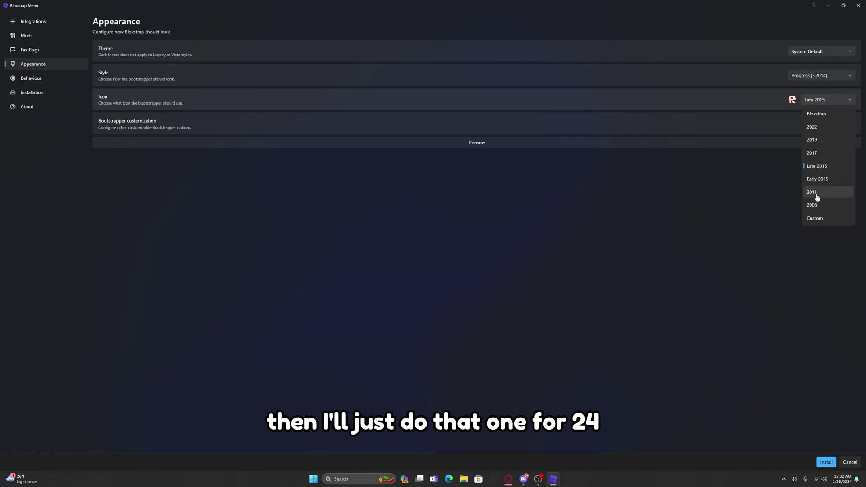
left_click(820, 167)
left_click(618, 144)
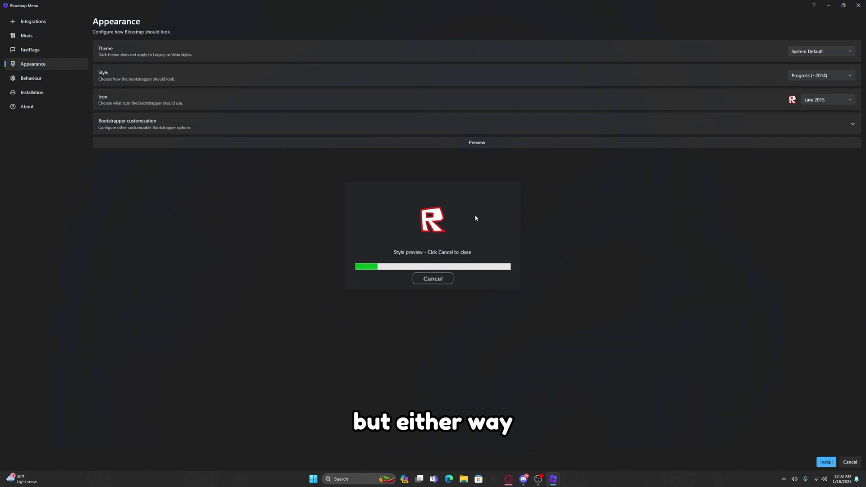
left_click(436, 279)
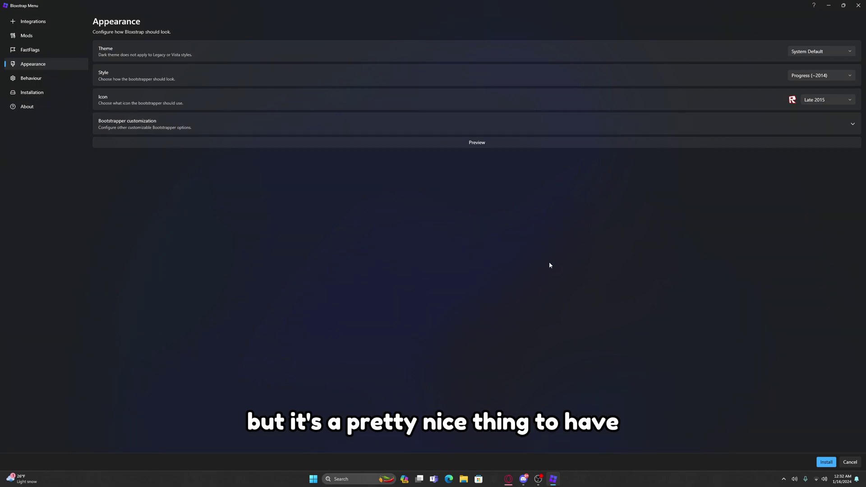
Review the Behaviour and Installation options and recheck the FastFlags settings
left_click(53, 80)
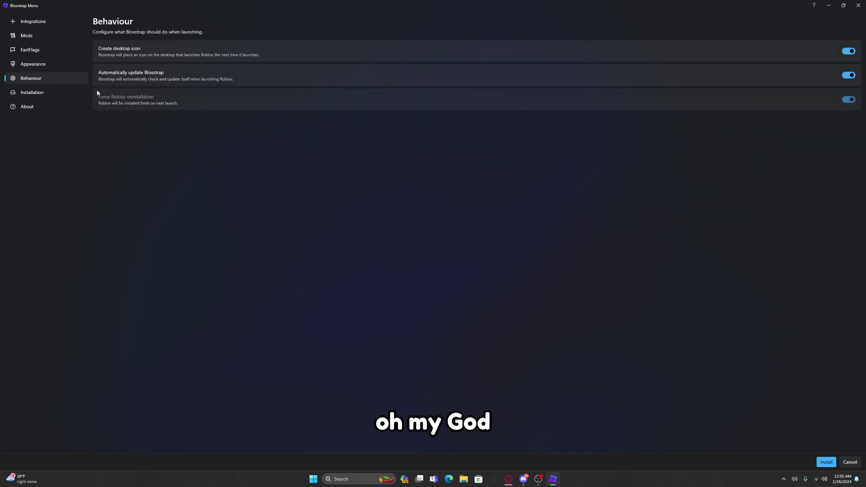
left_click(45, 93)
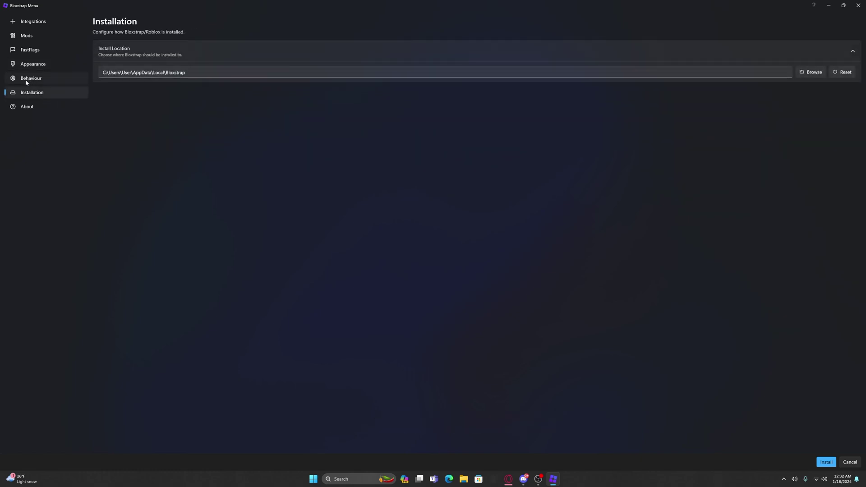
left_click(33, 78)
left_click(31, 64)
left_click(30, 51)
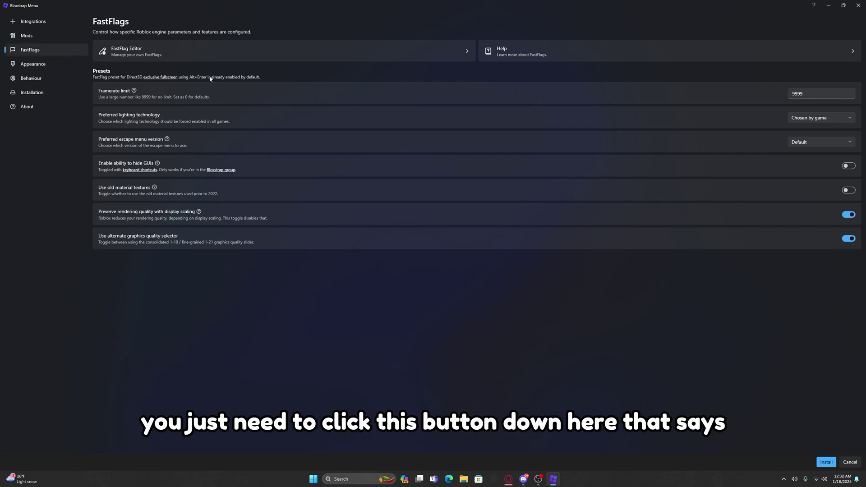
Install Bloxstrap with the configured settings and confirm the pre-installation notice
left_click(827, 462)
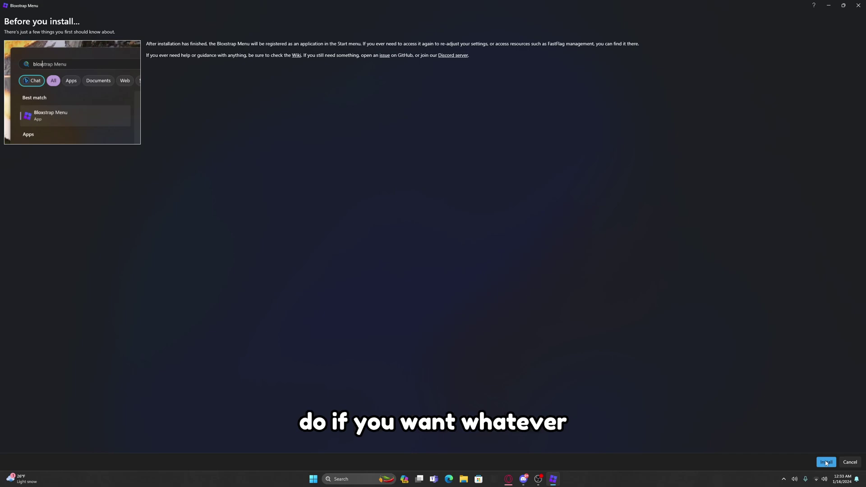
left_click(826, 463)
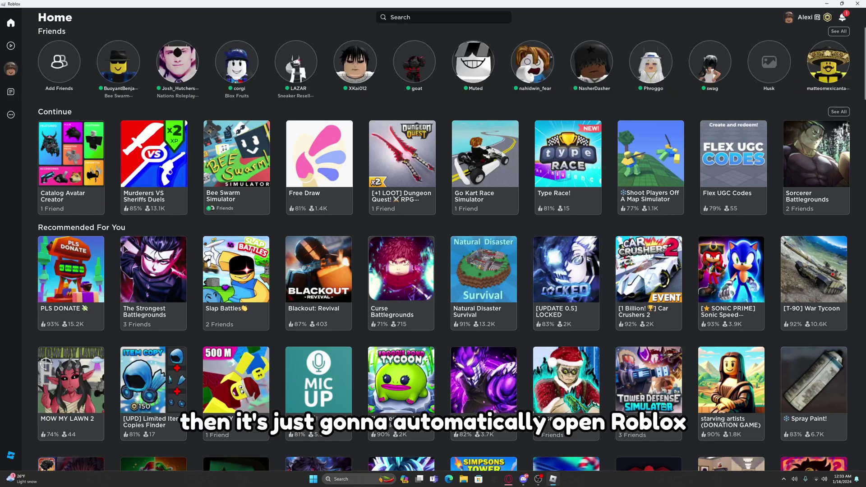
Examine the old avatar editor background on Roblox's Avatar page and return to the home page
mouse_move(183, 185)
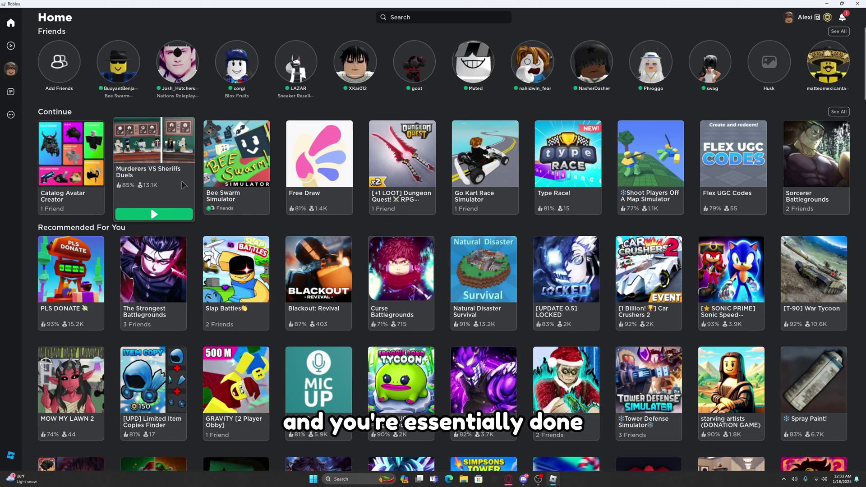
left_click(11, 70)
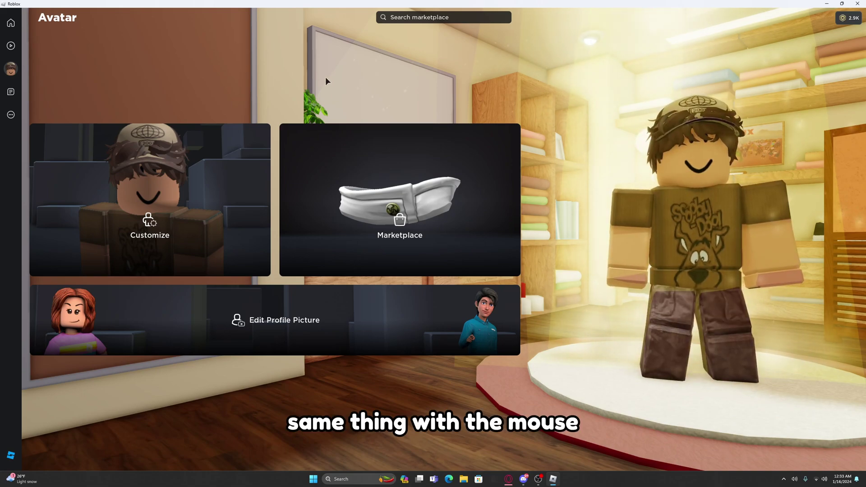
left_click(10, 22)
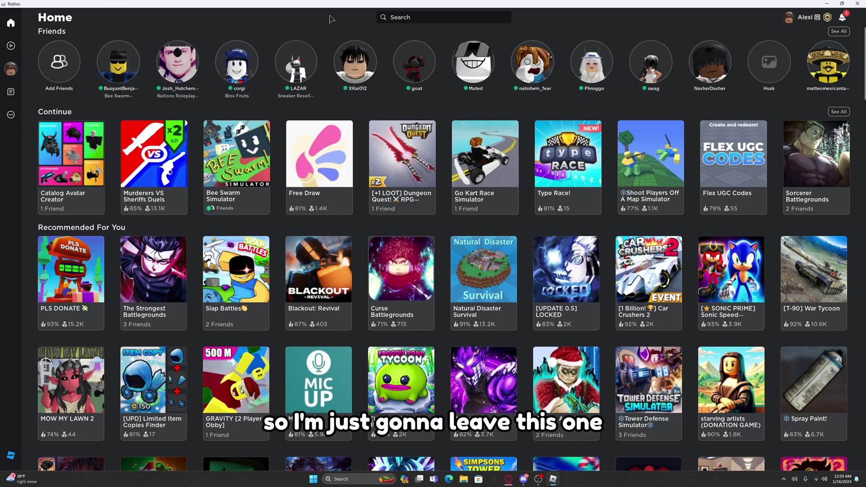
Open the Catalog Avatar Creator experience and join the account's own private server
mouse_move(89, 177)
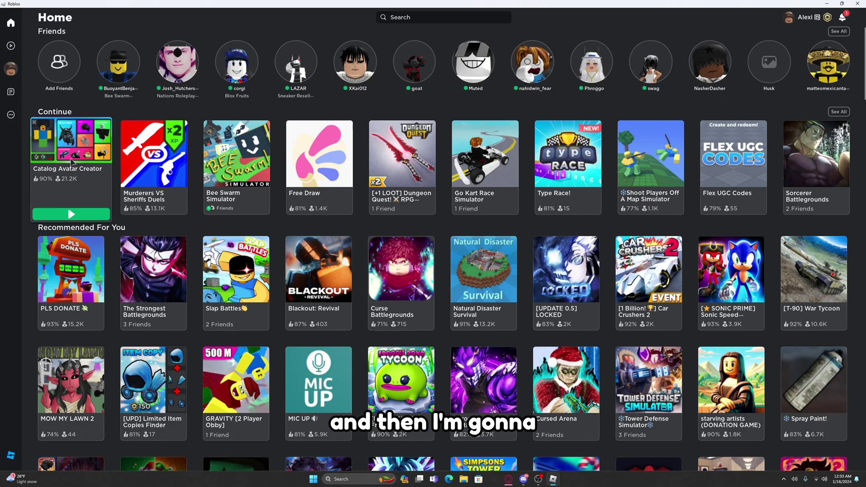
left_click(58, 138)
scroll(219, 248, "down", 2)
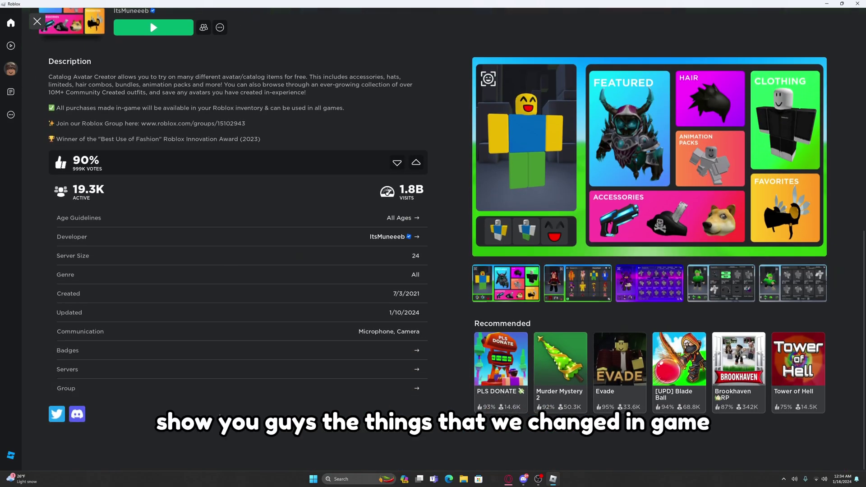
left_click(204, 371)
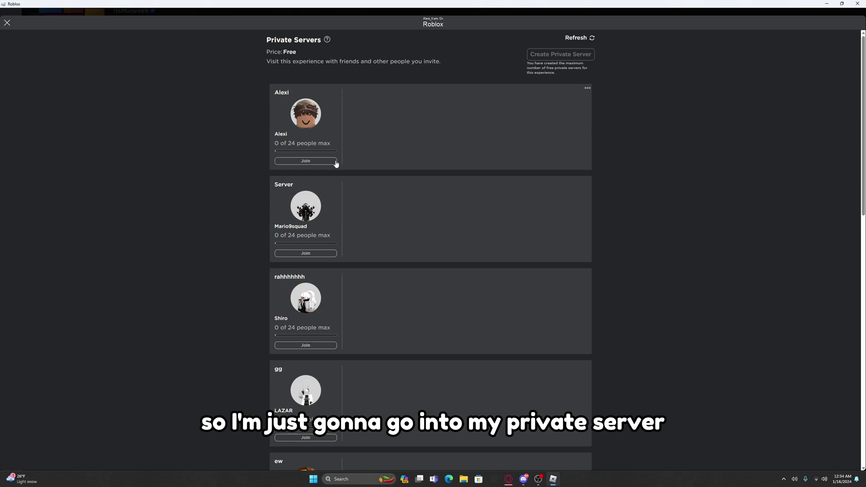
left_click(334, 161)
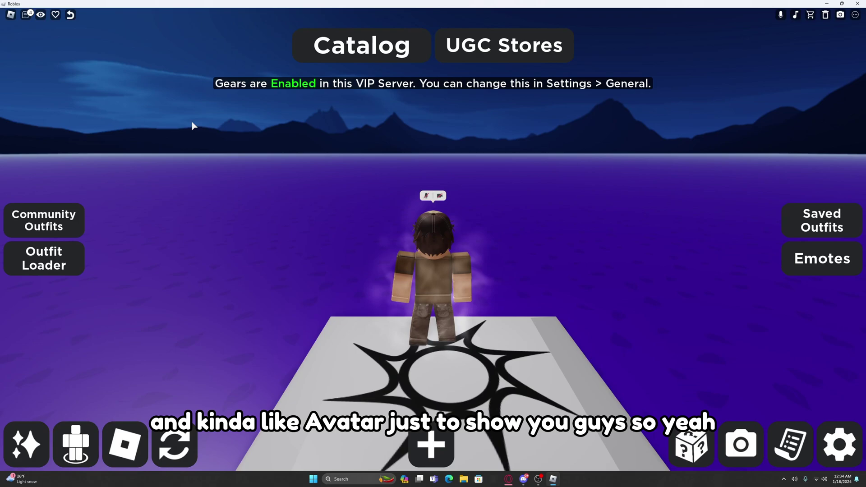
Walk the avatar off the spawn platform and raise the in-game Graphics Quality to its maximum
key("s")
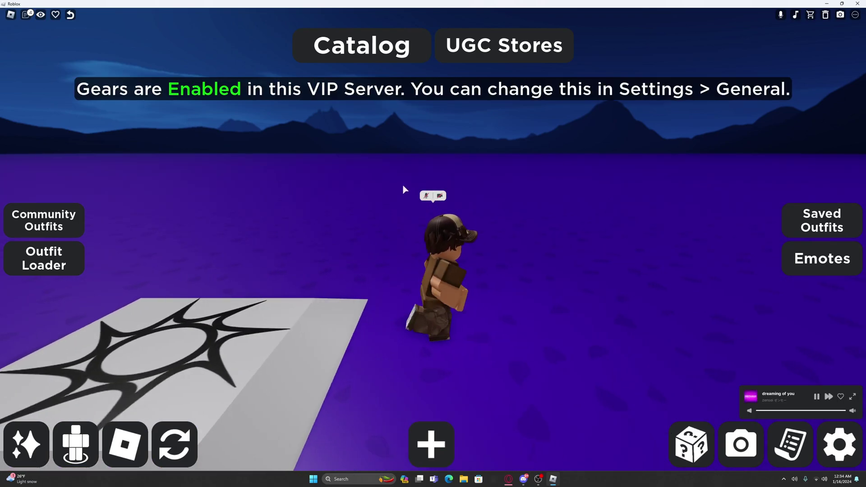
scroll(572, 218, "down", 3)
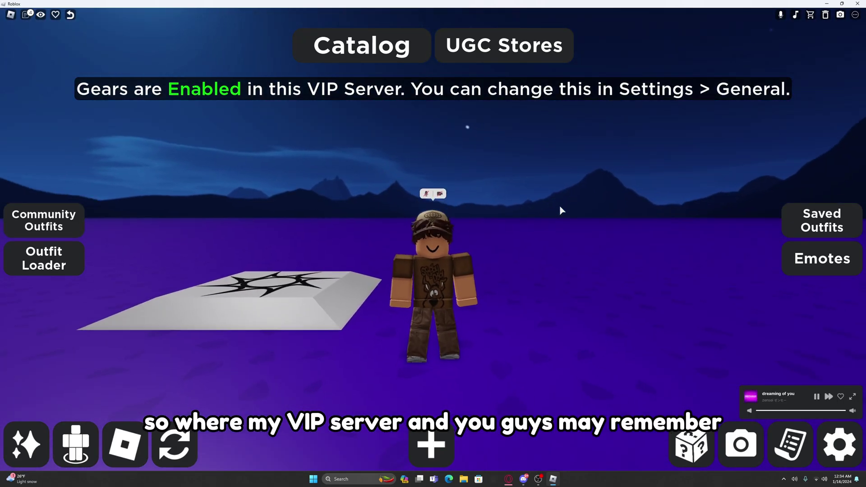
key("Escape")
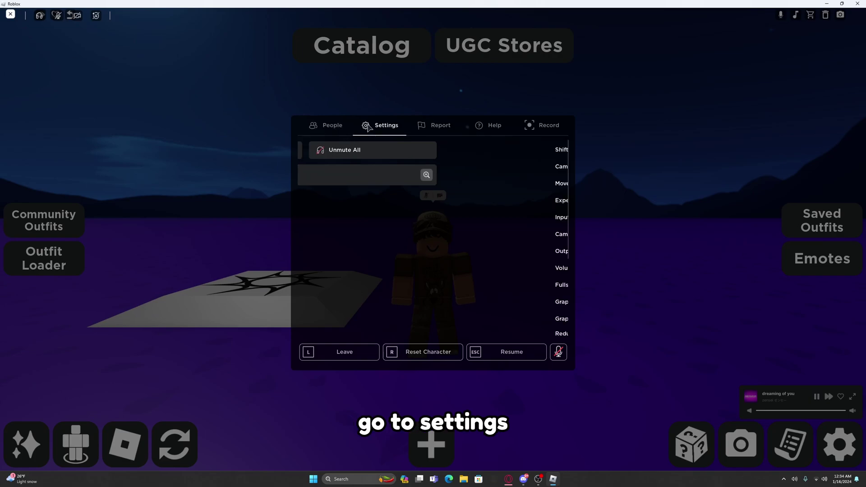
scroll(393, 251, "down", 5)
scroll(432, 296, "up", 4)
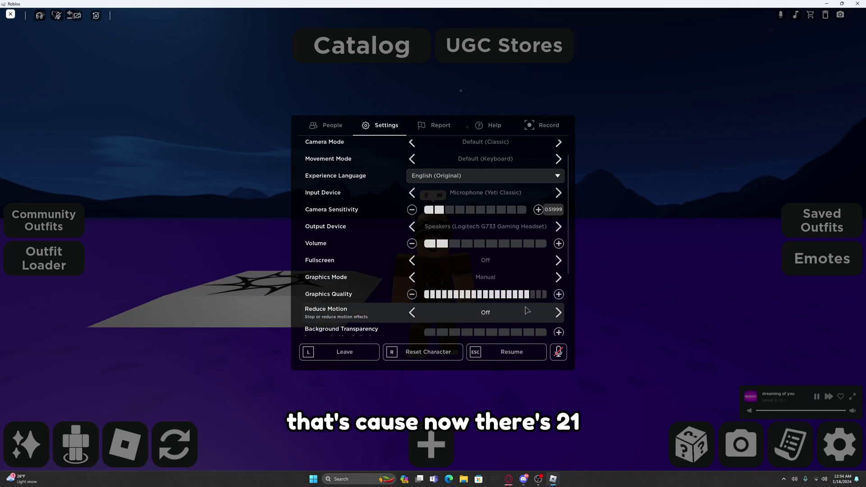
left_click_drag(509, 304, 485, 302)
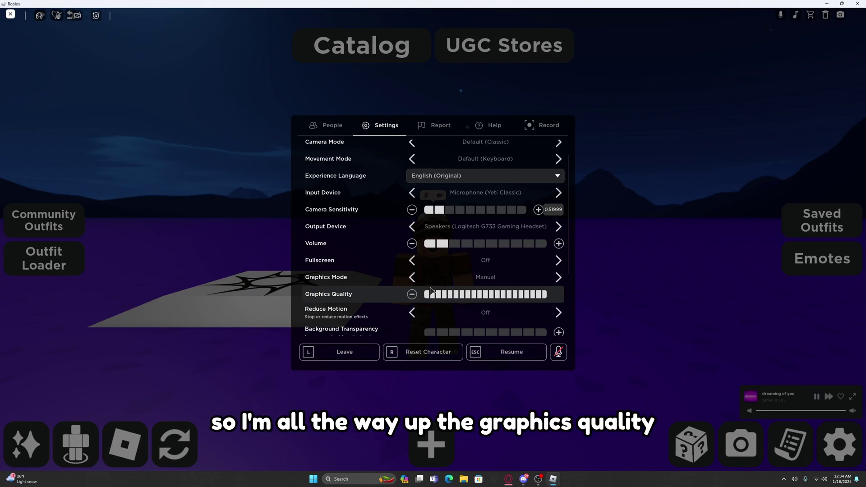
Try different Graphics Quality levels on the finer in-game scale and return to the game
left_click_drag(431, 291, 467, 299)
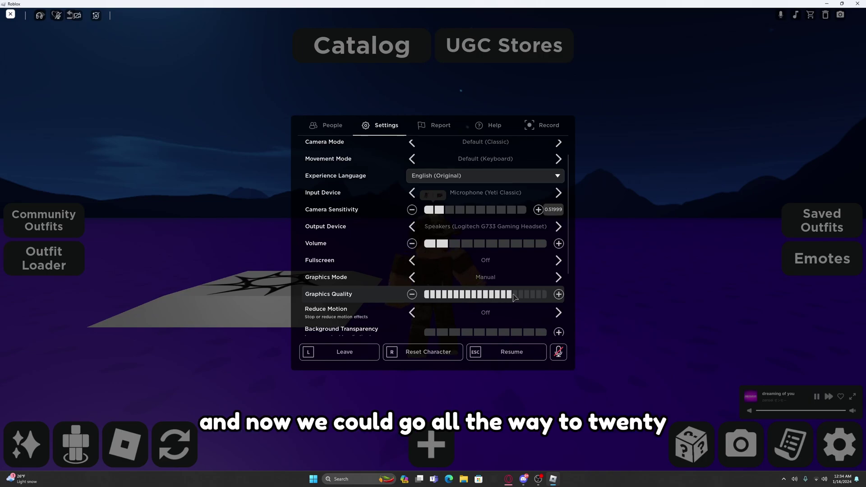
scroll(399, 231, "down", 1)
key("Escape")
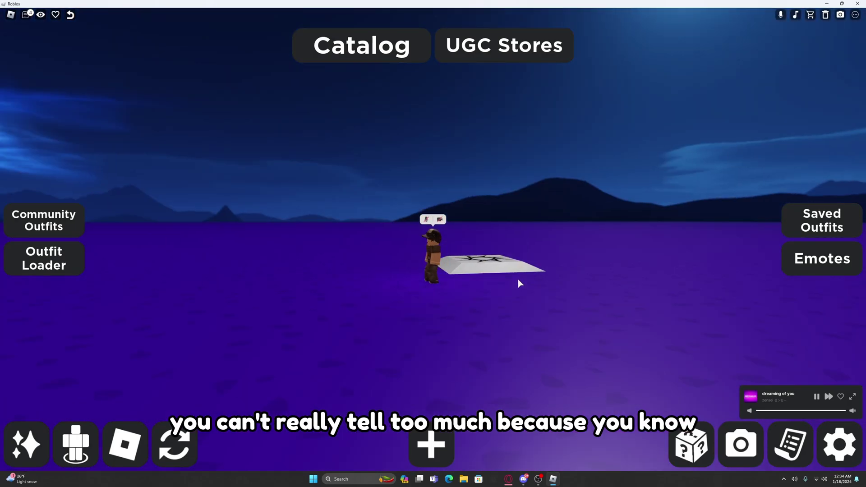
key("s")
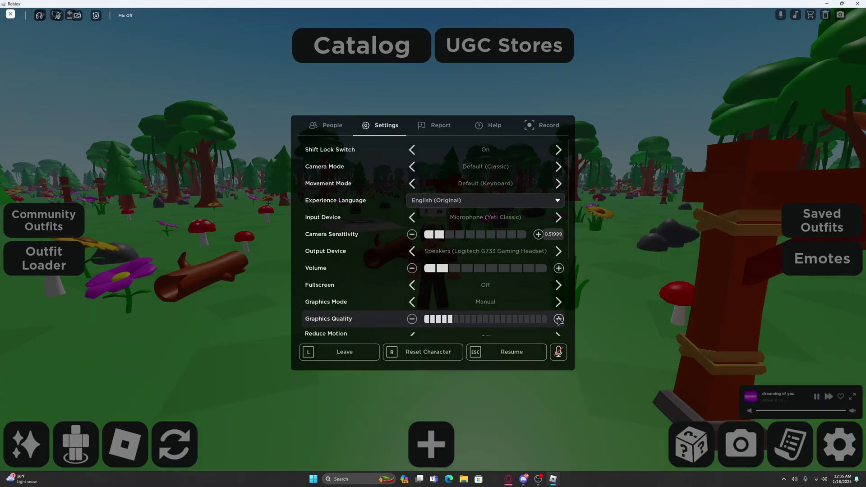
Compare the forest scene at a medium Graphics Quality and raise the setting to its highest level
key("Escape")
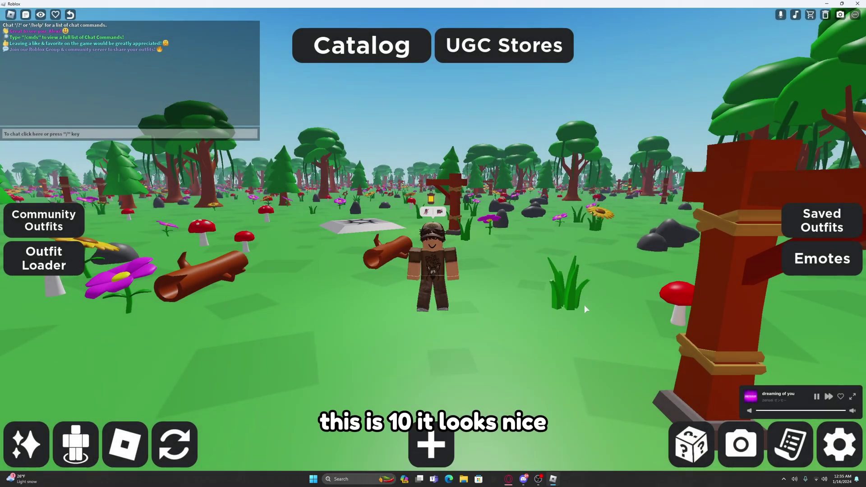
key("Escape")
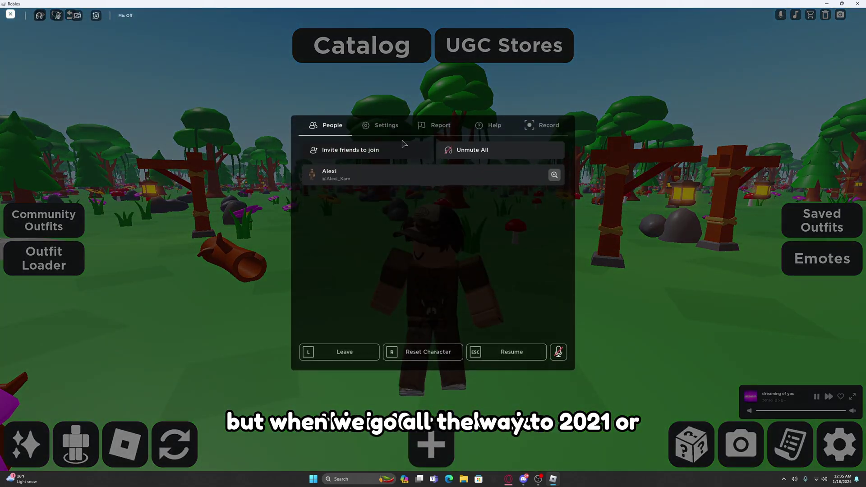
scroll(537, 289, "down", 1)
key("Escape")
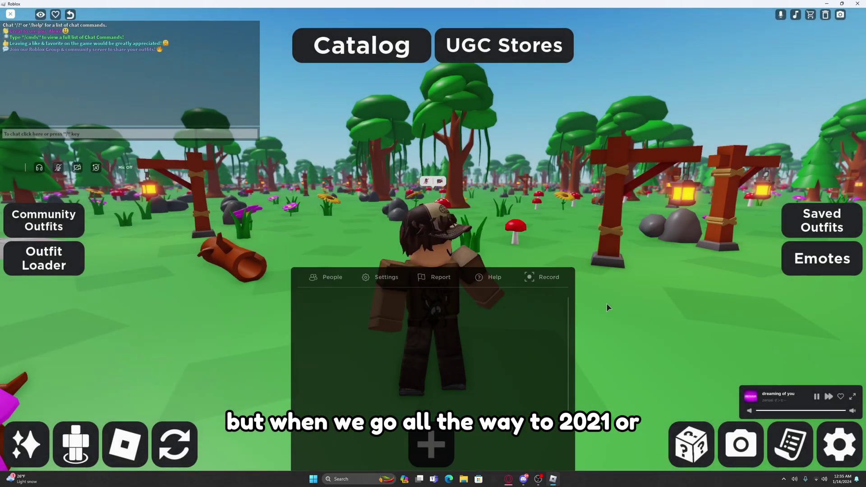
Walk the avatar around the forest and examine the lighting, trees and objects at the raised graphics quality
key("w")
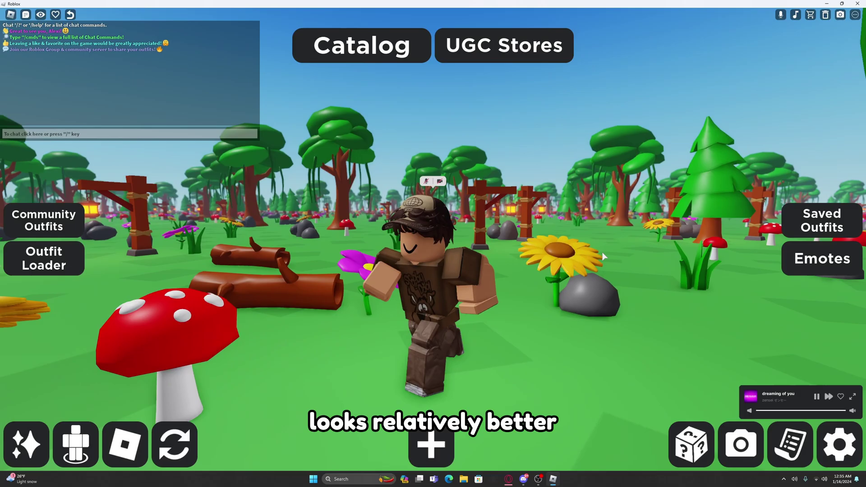
key("s")
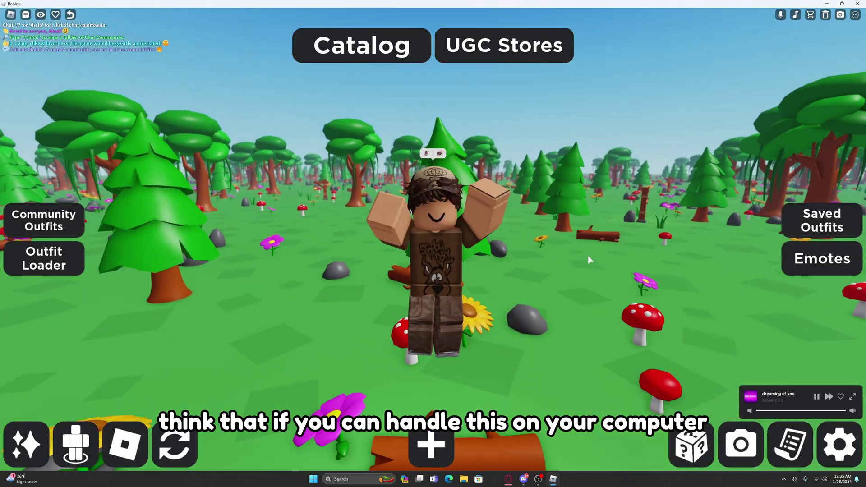
key("s")
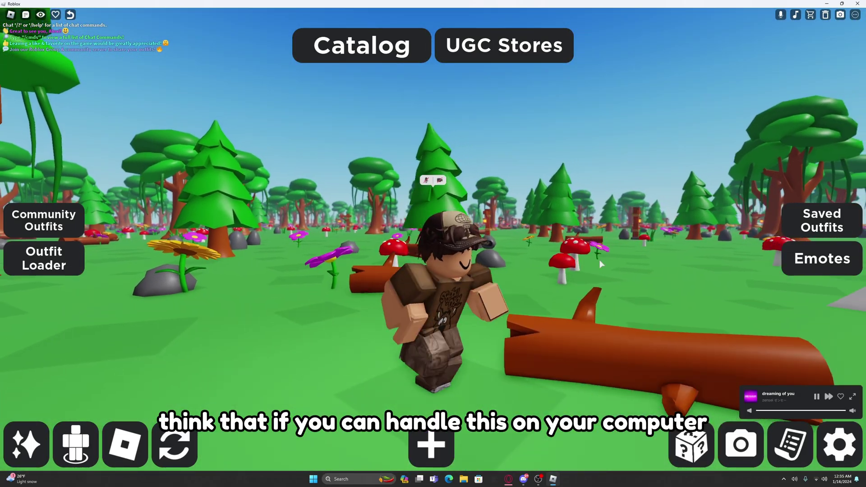
key("w")
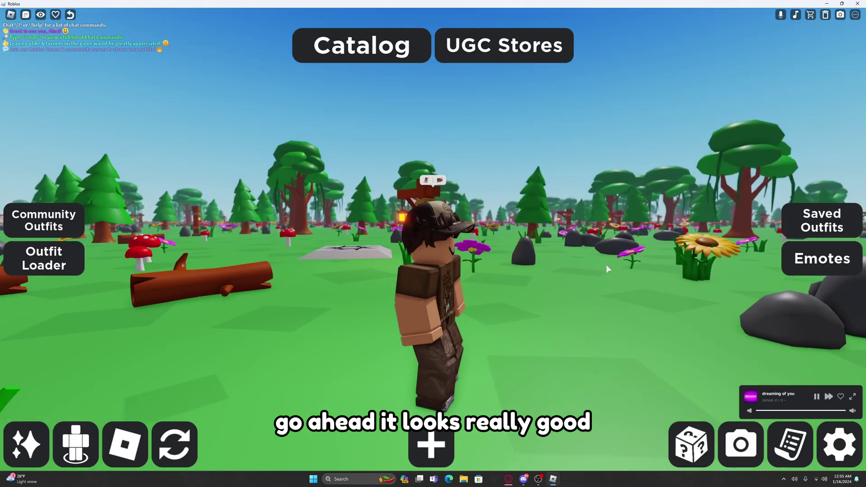
key("s")
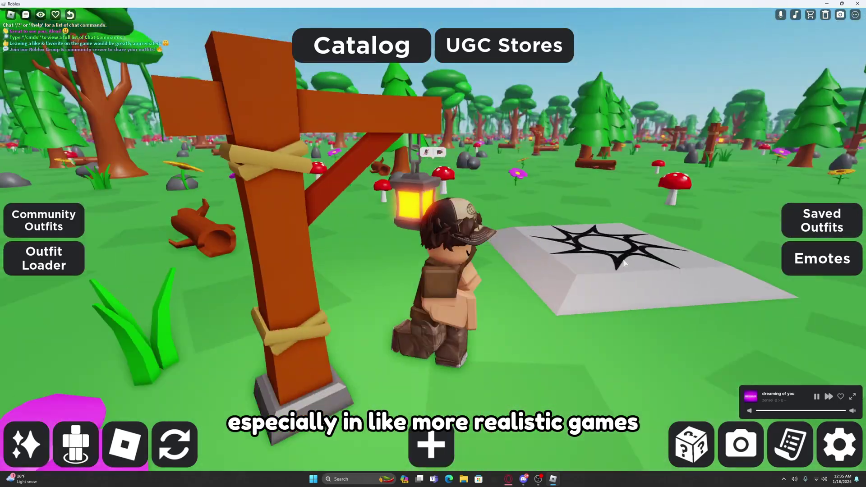
key("s")
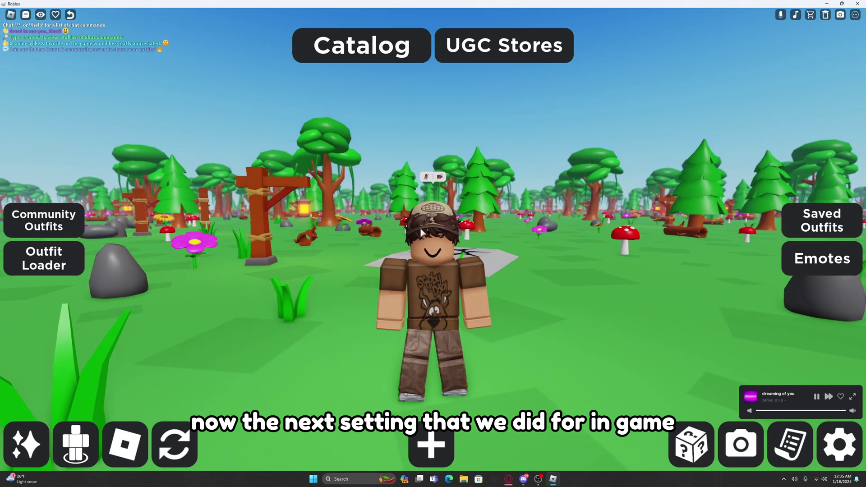
Check the in-game menu for a frame rate option and move the avatar around the forest clearing
key("Escape")
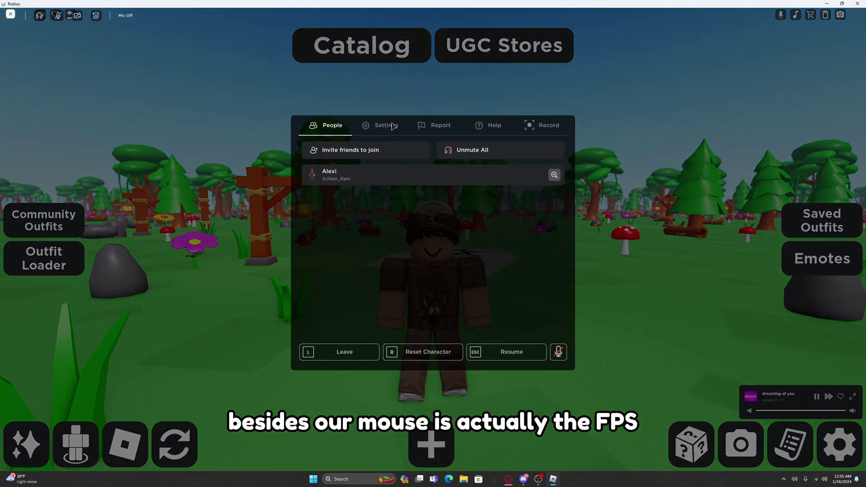
key("Escape")
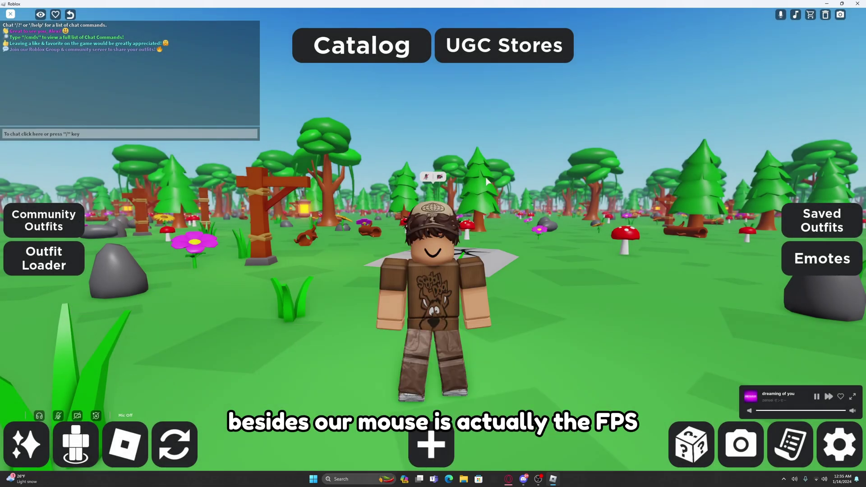
key("d")
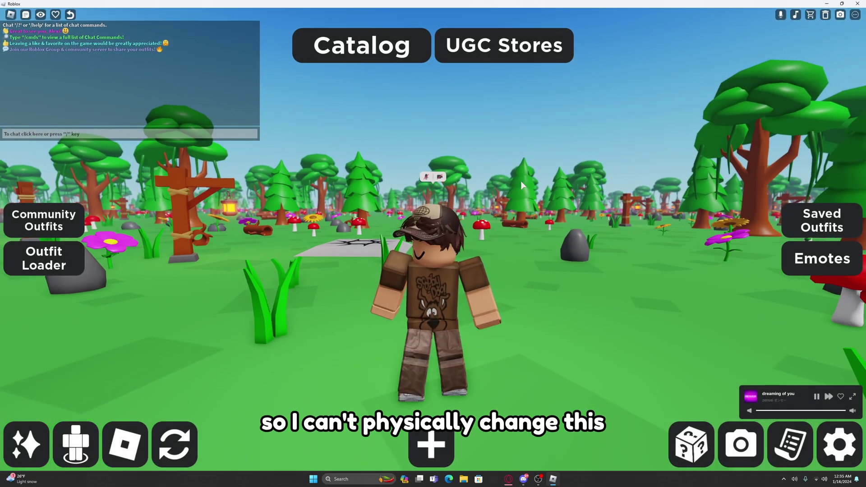
key("w")
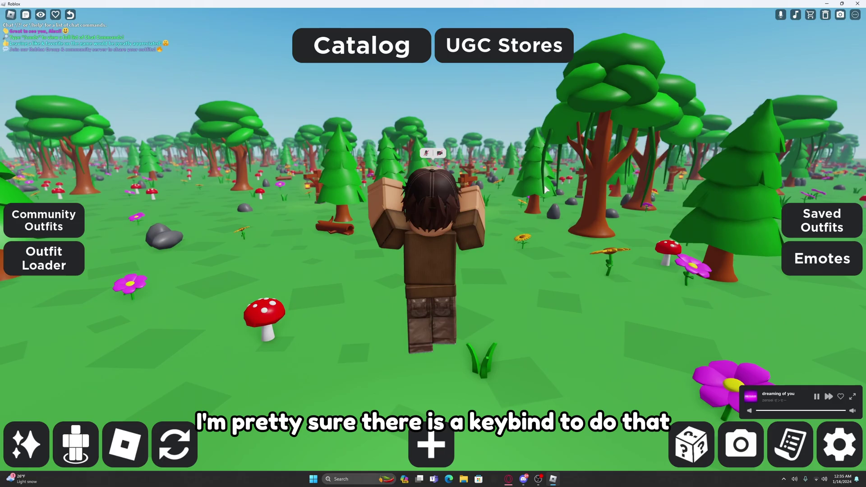
key("s")
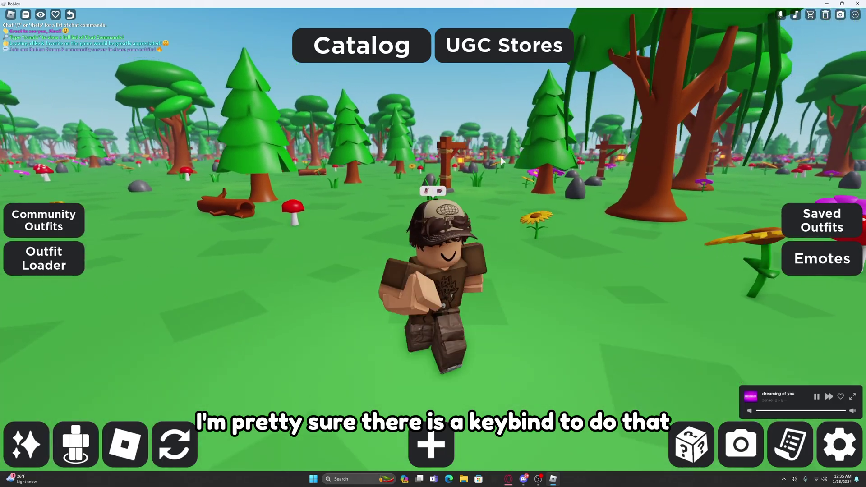
key("s")
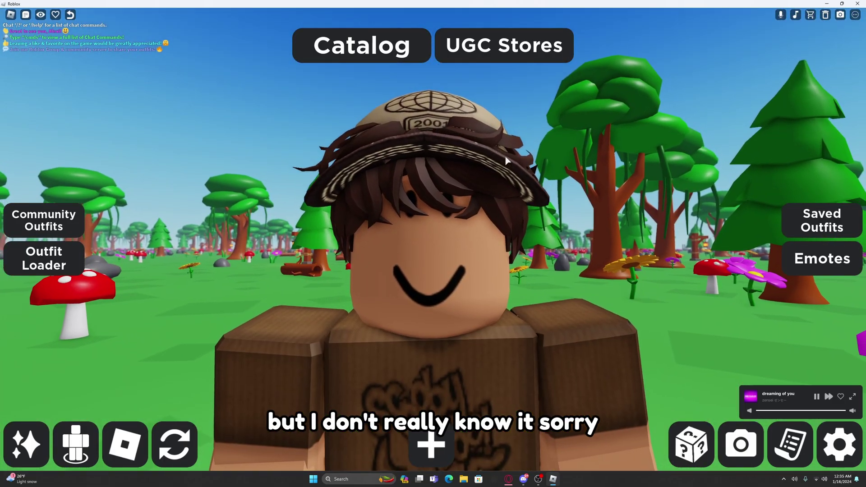
key("w")
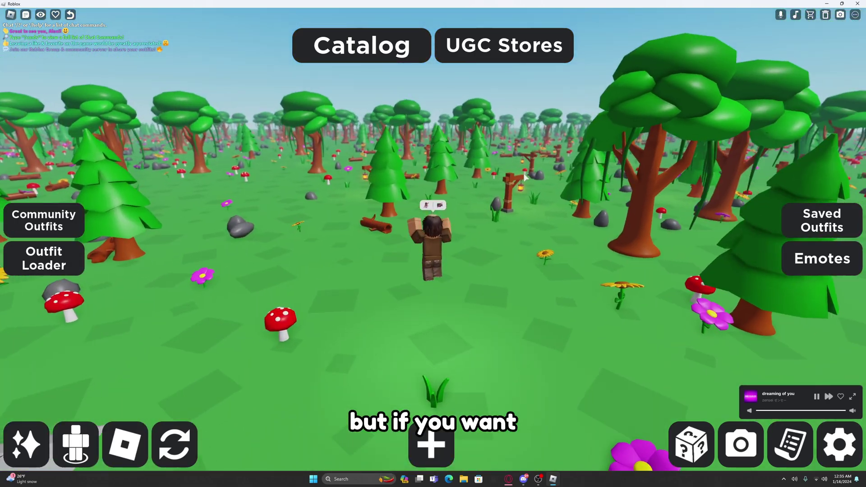
key("w")
key("s")
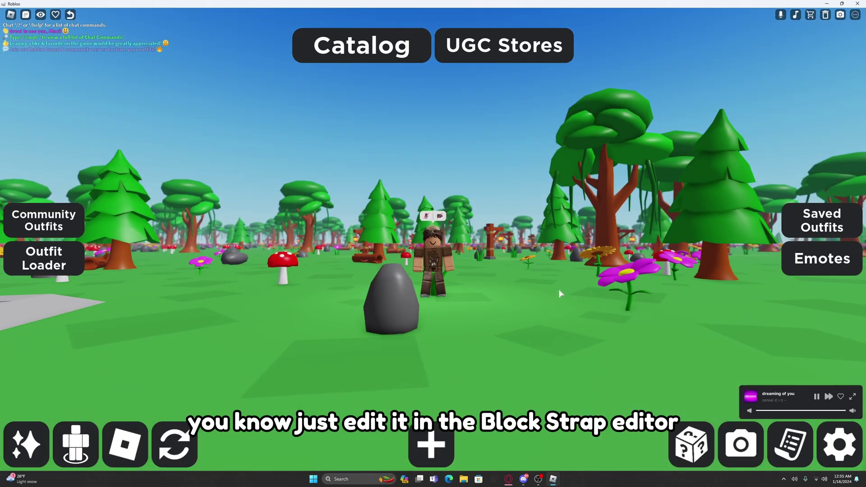
scroll(560, 293, "down", 5)
key("a")
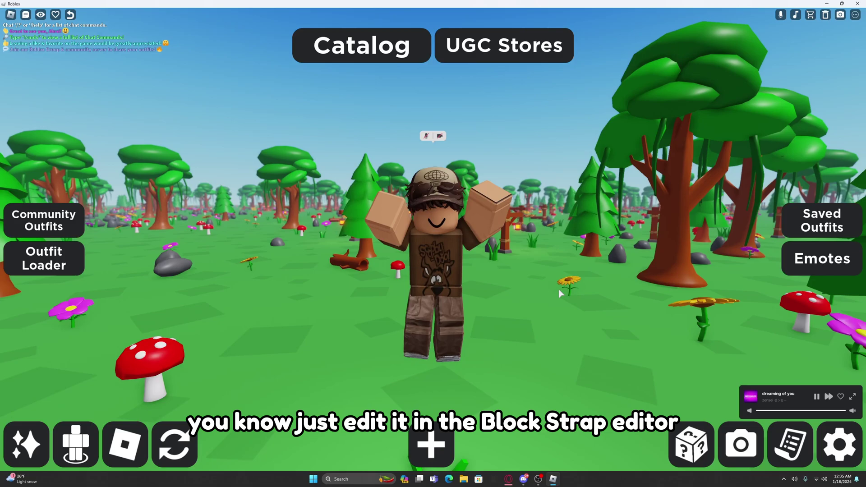
key("s")
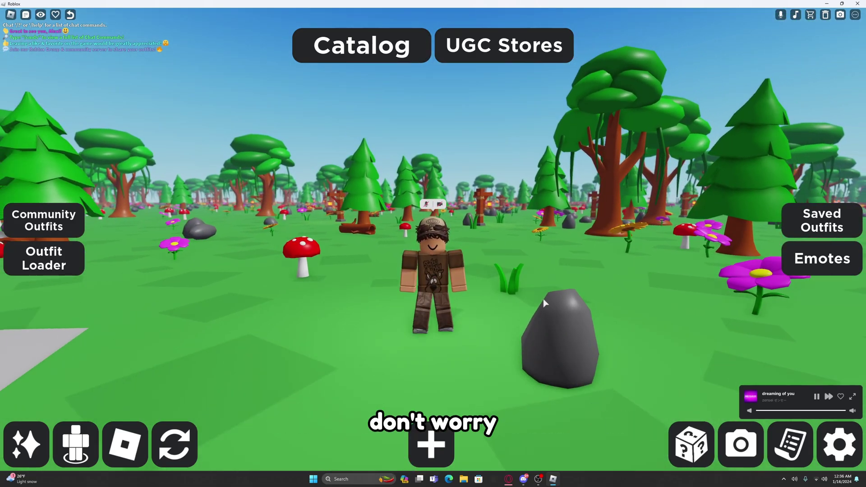
Run and jump around the forest from several camera angles to judge how smooth the uncapped frame rate looks
key("w")
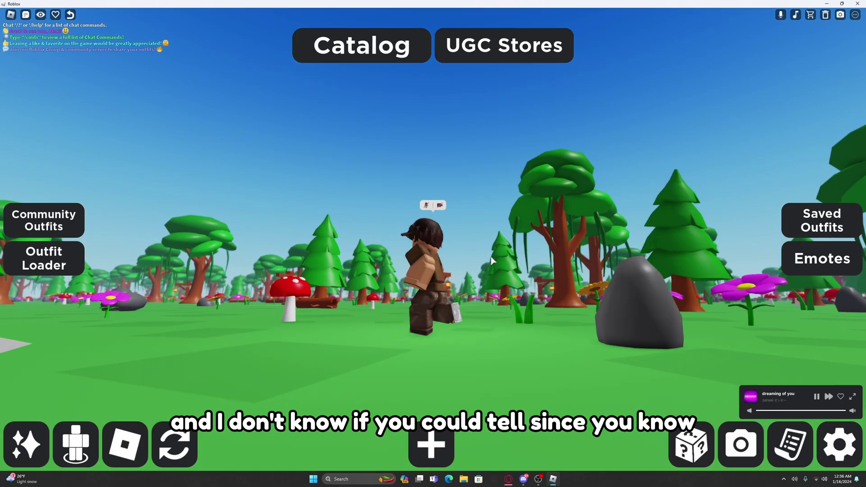
key("w")
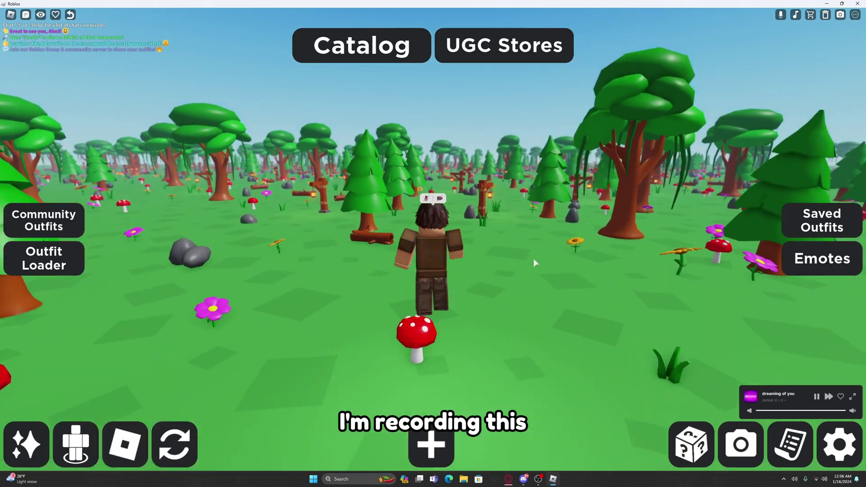
key("a")
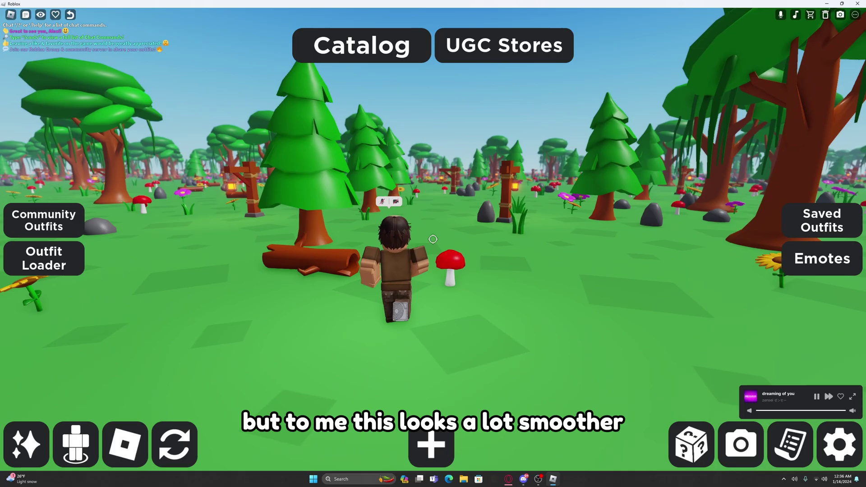
key("s")
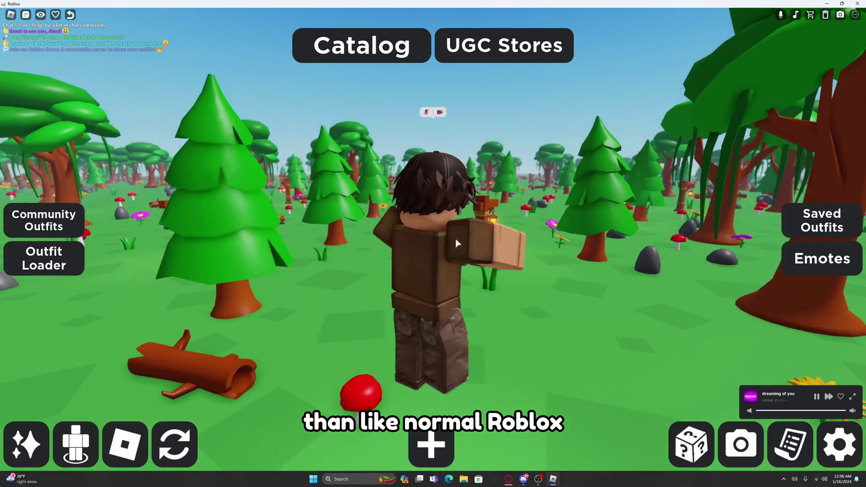
key("w")
key("s")
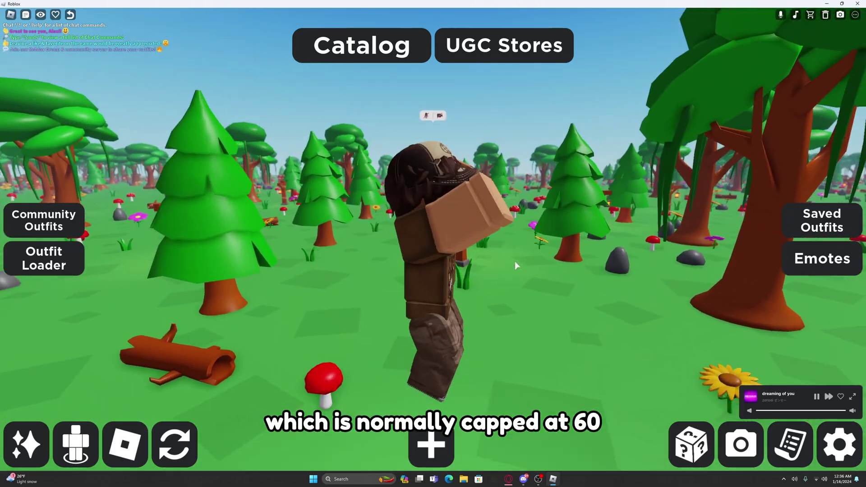
key("Escape")
key("Escape")
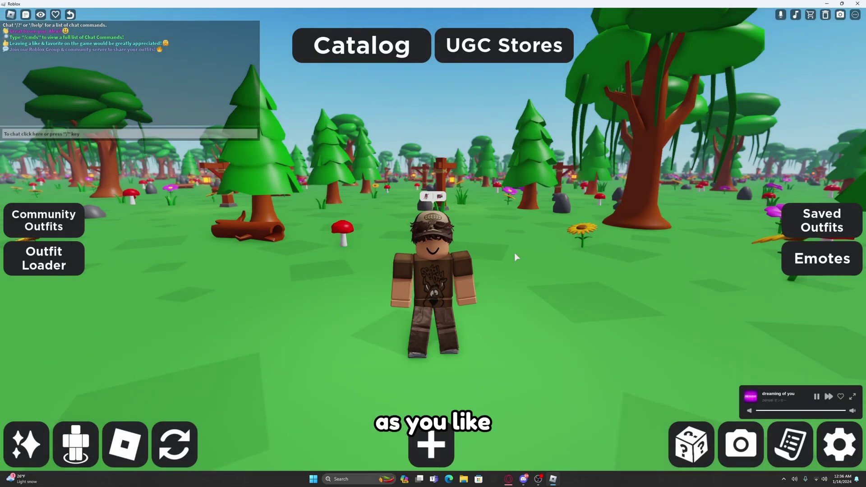
key("Escape")
key("Escape")
key("s")
key("w")
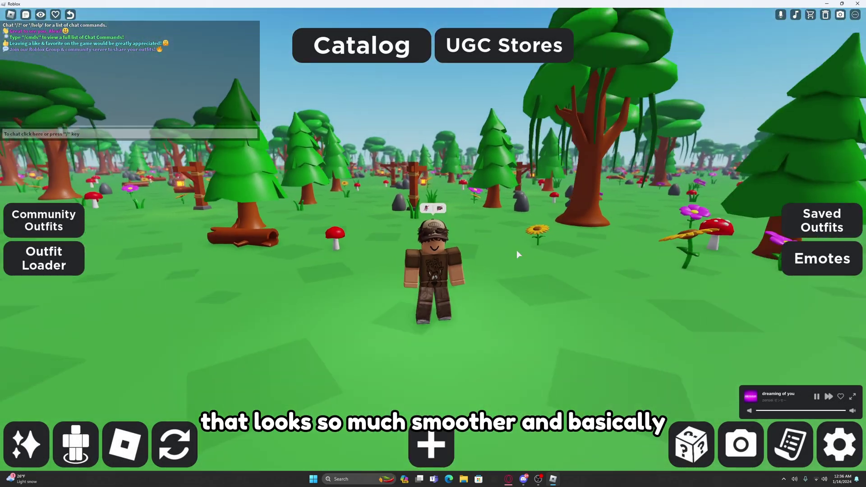
key("s")
key("w")
key("s")
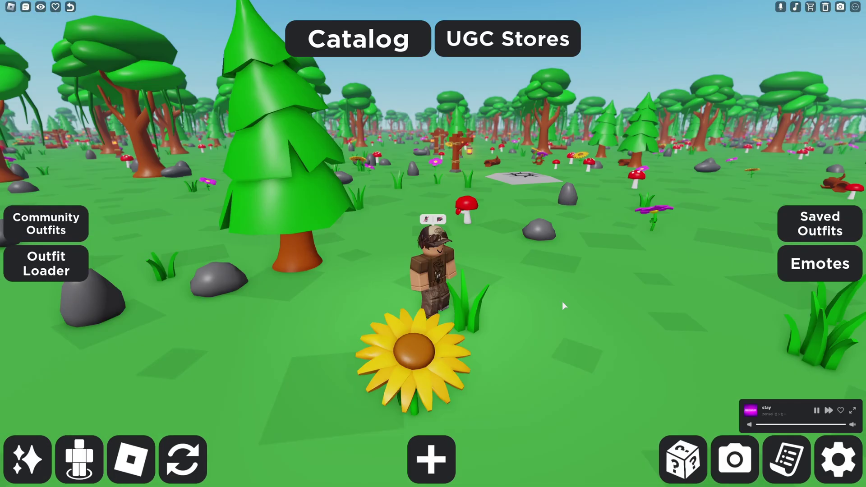
Show the in-game performance stats overlay and check the FPS reading while moving the avatar and camera
key("shift")
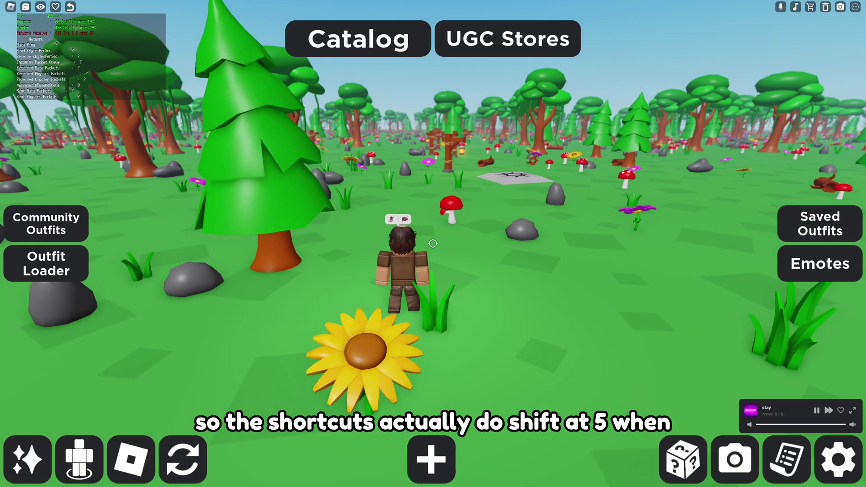
key("shift")
key("s")
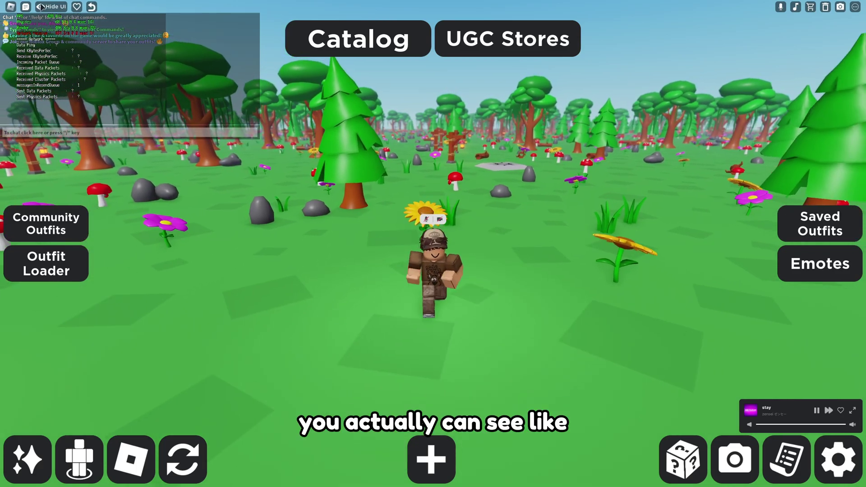
key("w")
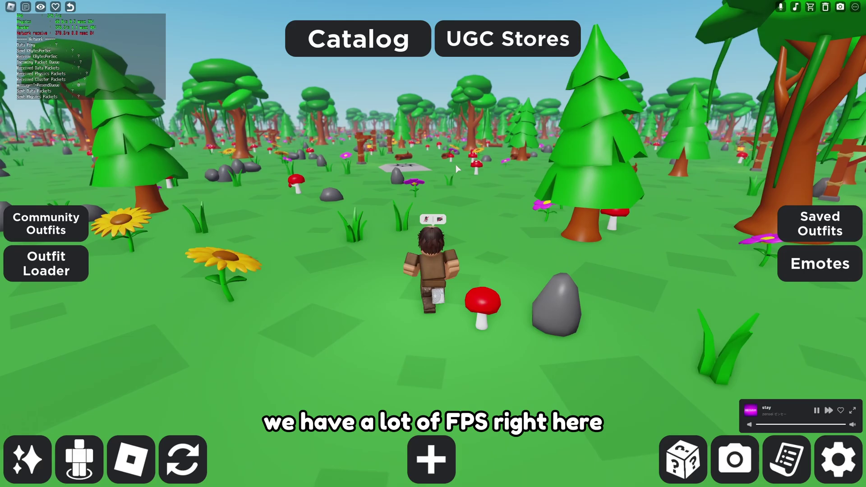
scroll(428, 164, "up", 3)
key("s")
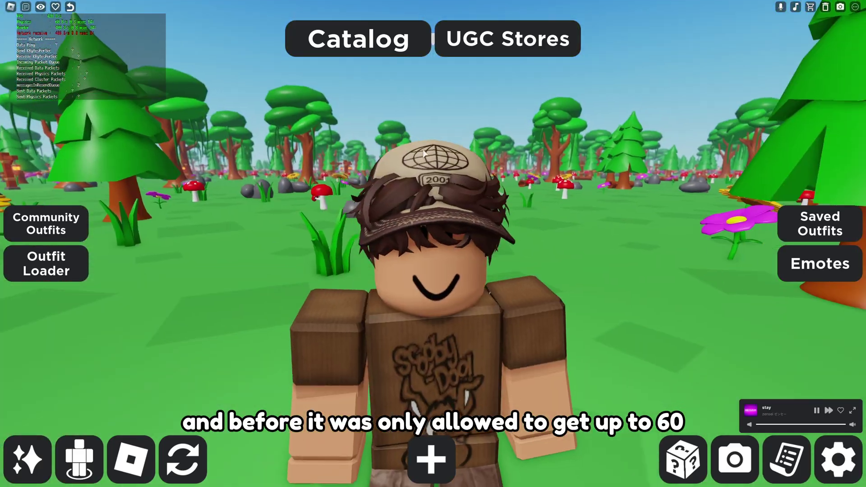
scroll(424, 154, "down", 3)
key("w")
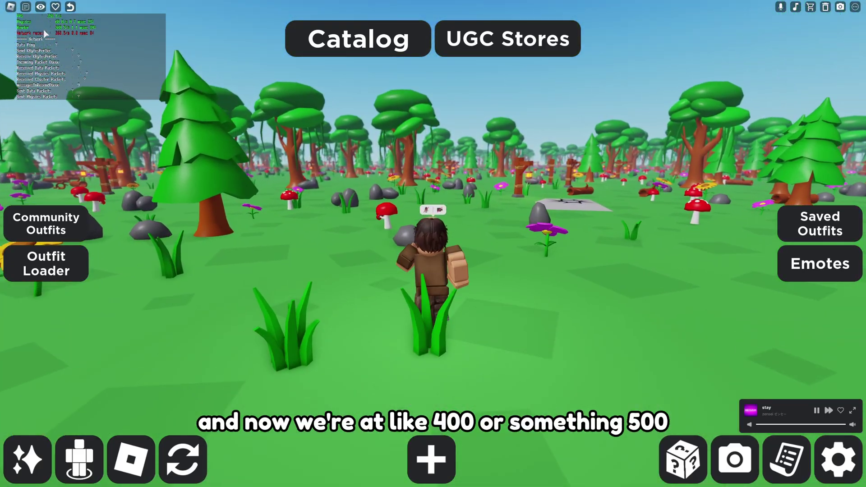
Run and jump the avatar past the stone slab and lantern post while watching the FPS reading in the stats overlay
key("w")
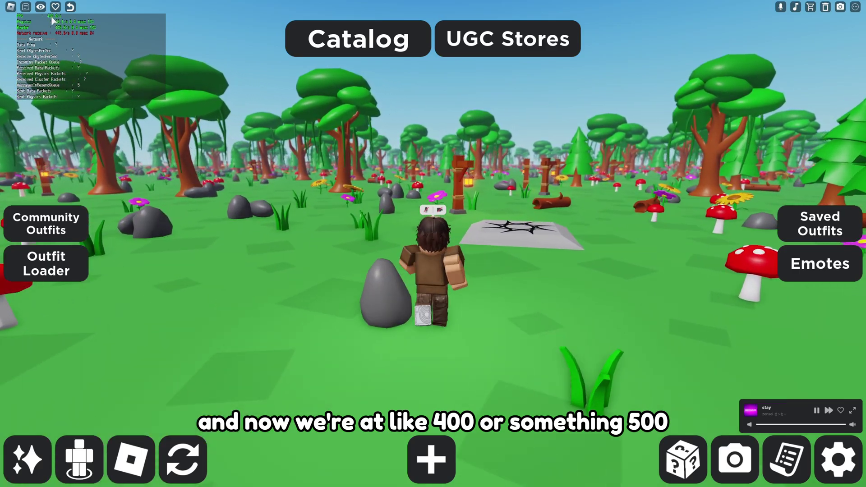
key("s")
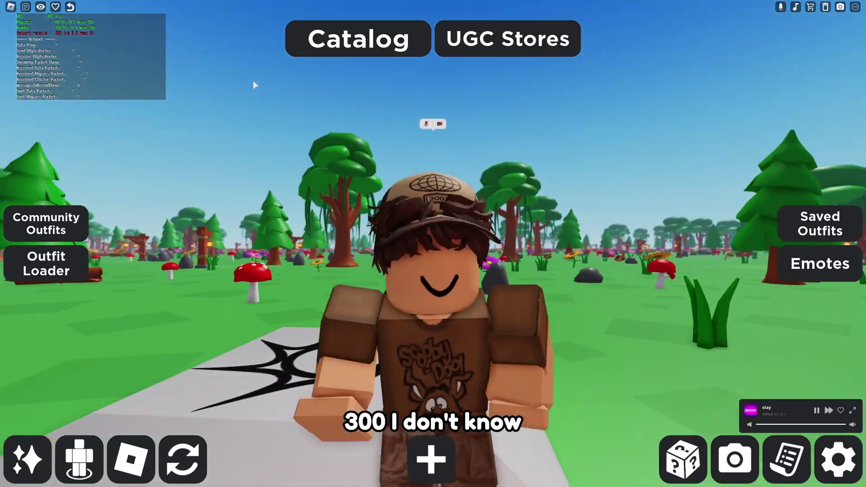
key("space")
key("w")
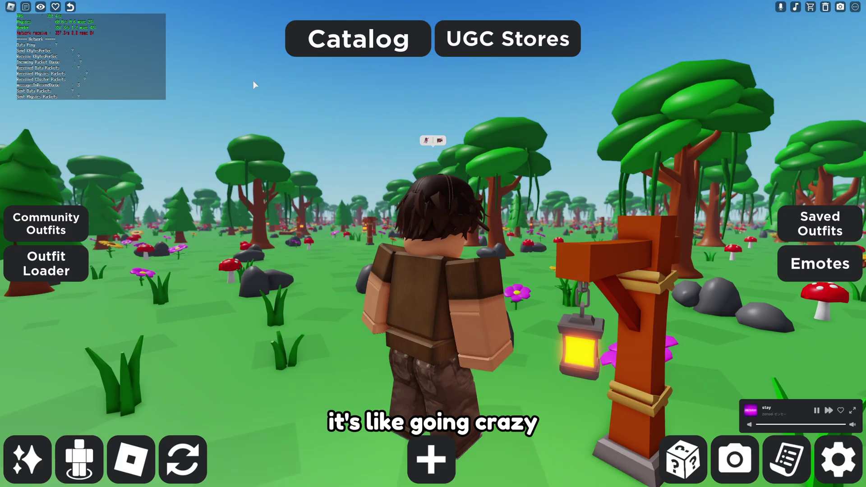
key("a")
key("s")
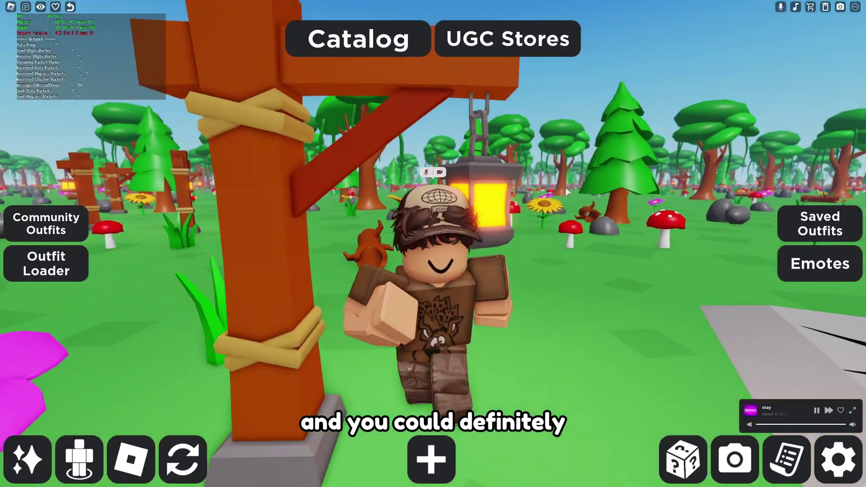
Run the avatar away from the lantern post toward the camera and judge how smooth the motion looks across the forest
key("s")
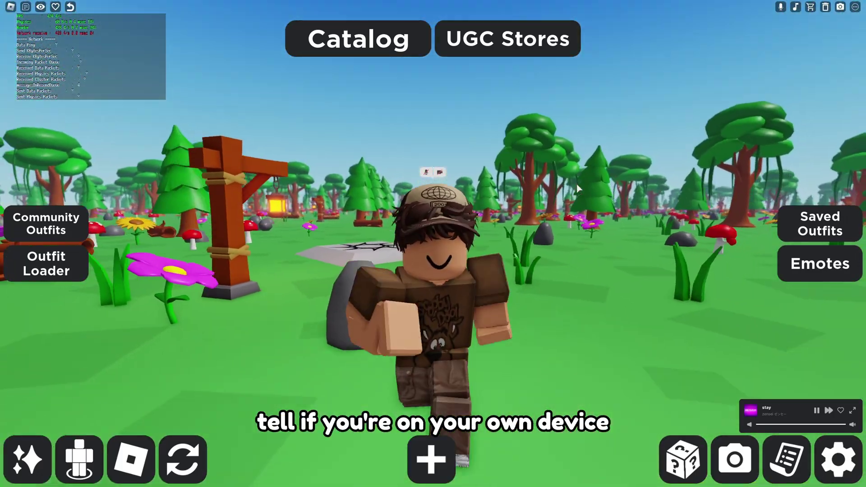
key("space")
key("s")
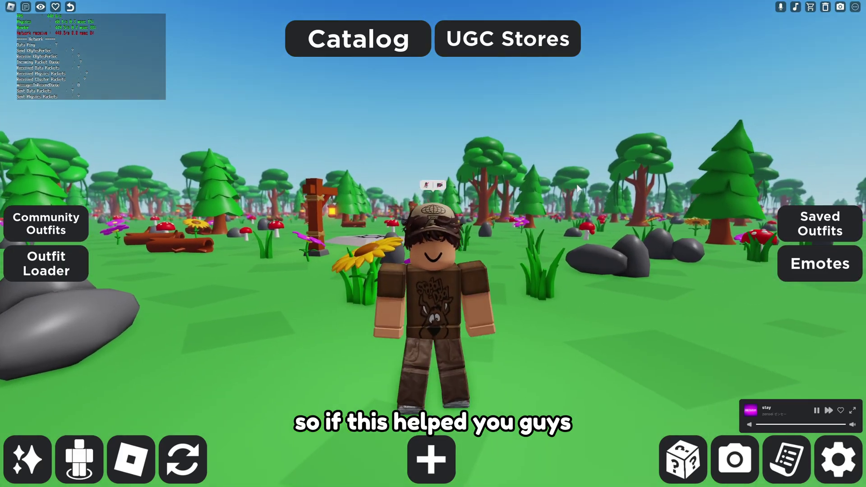
key("s")
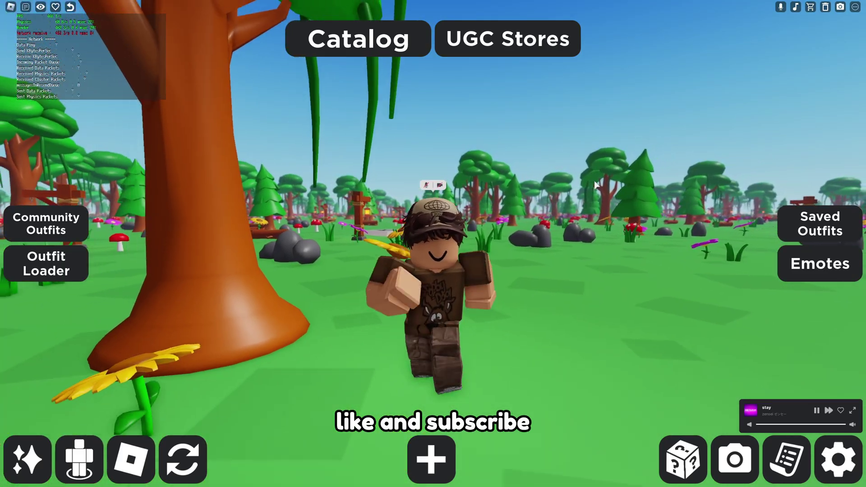
key("s")
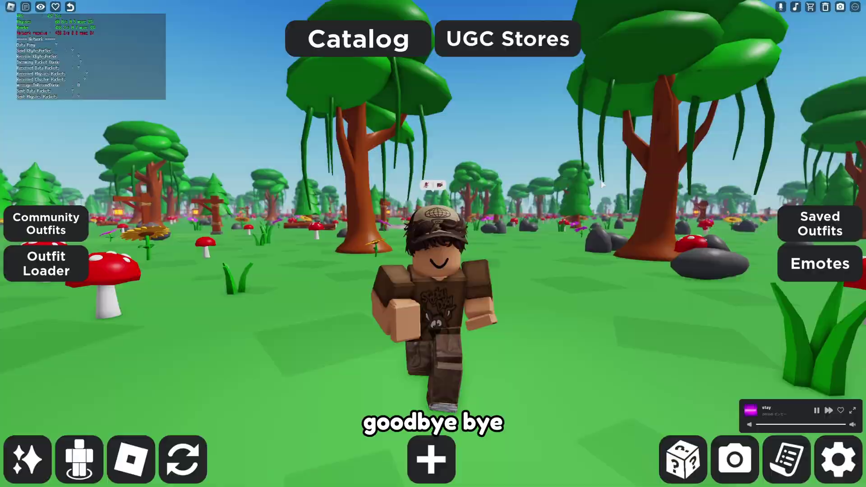